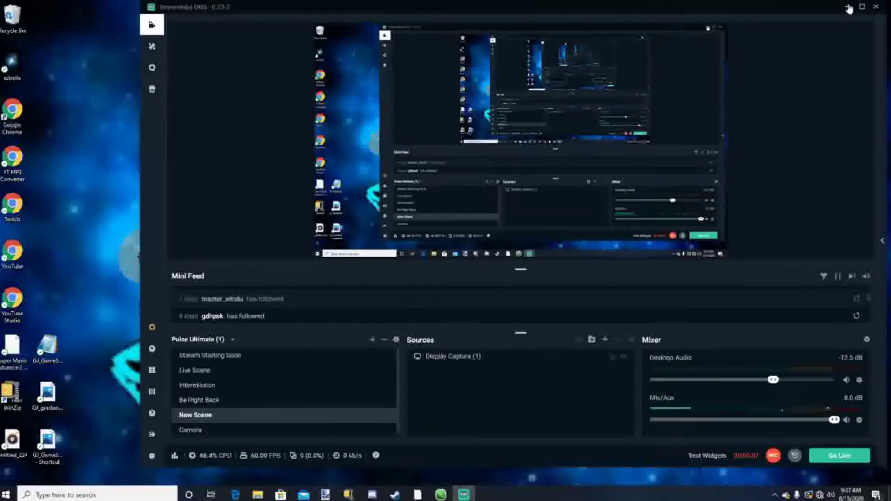
Step: Minimize OBS, launch Geometry Dash and open the player's icon kit
click(849, 7)
double_click(864, 206)
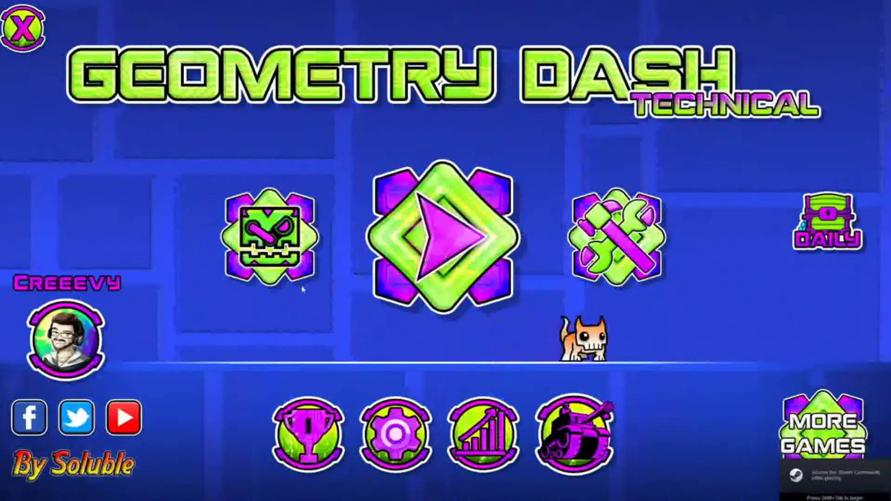
click(262, 227)
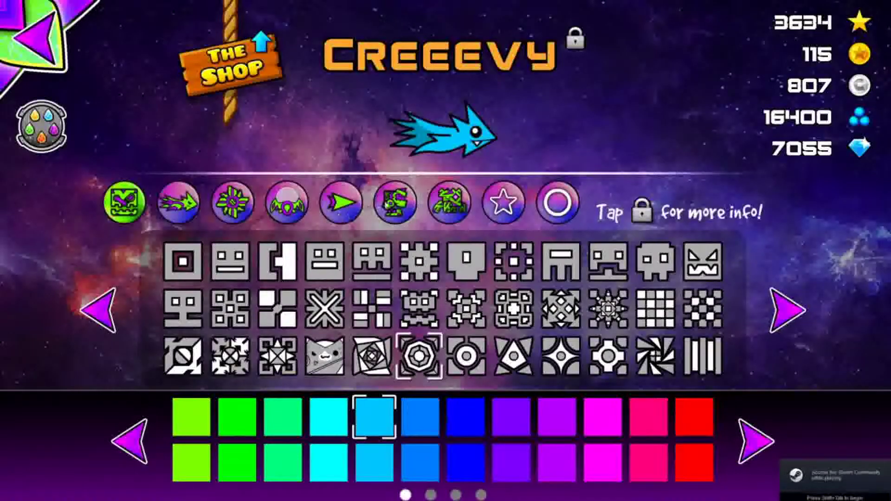
Step: Browse the robot, ship, UFO, ball and cube icon tabs, then back out to Quit Game
click(393, 203)
click(331, 205)
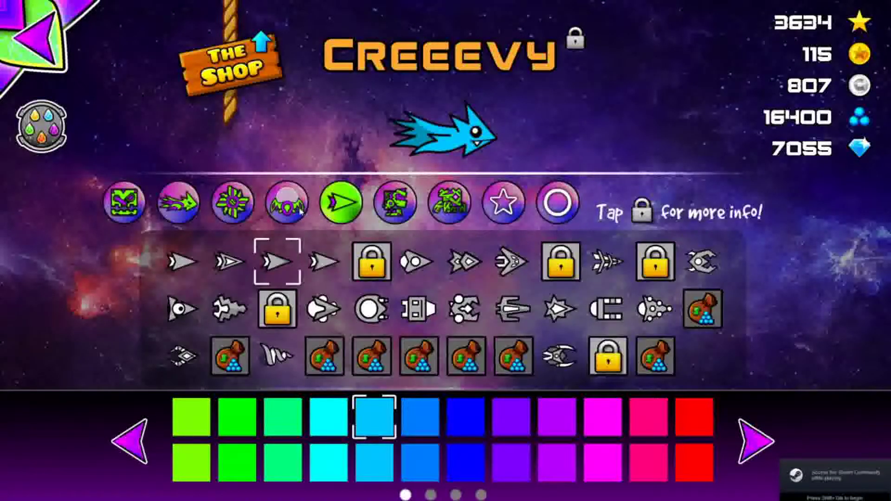
click(299, 211)
click(232, 204)
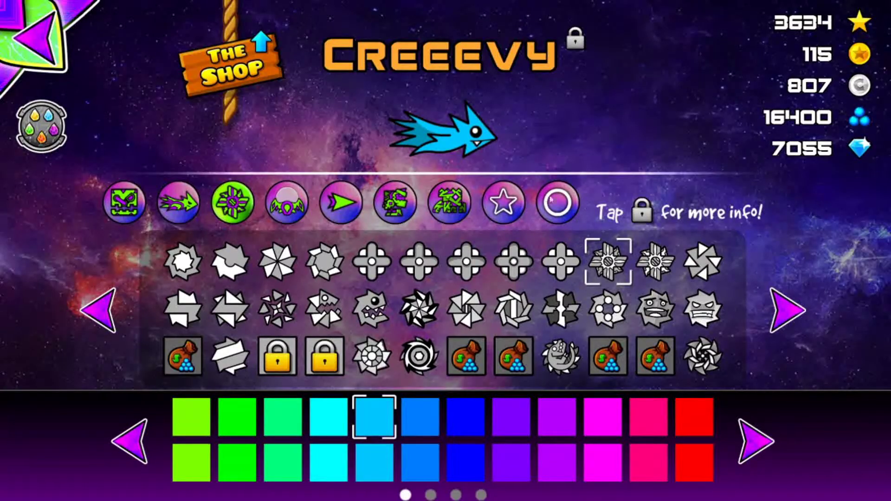
click(133, 215)
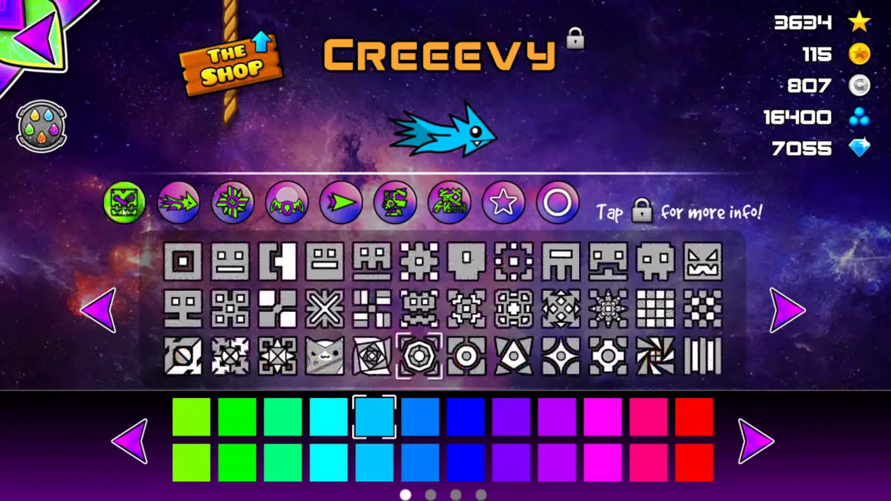
click(188, 213)
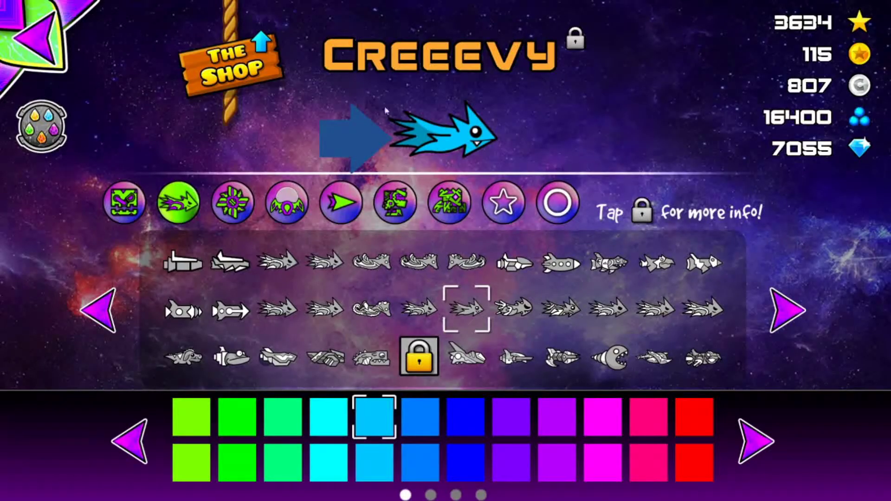
key(Escape)
key(Escape)
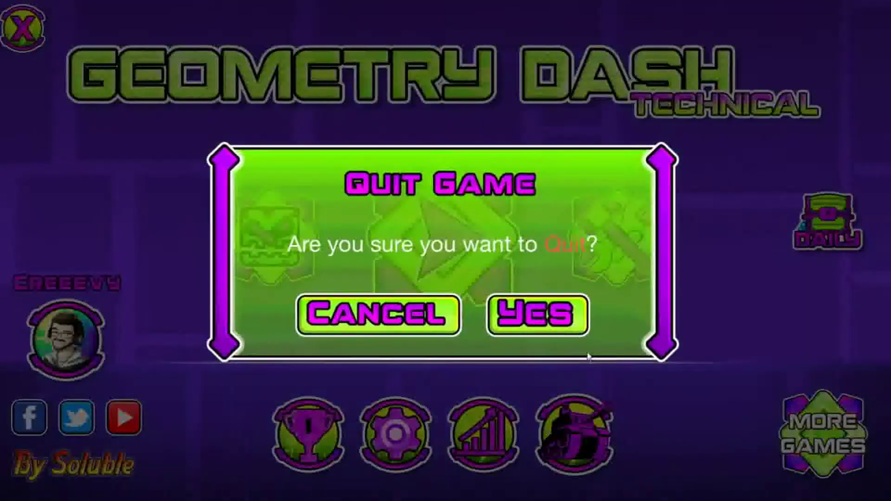
Step: Confirm quitting Geometry Dash and return Explorer to Quick access
click(547, 320)
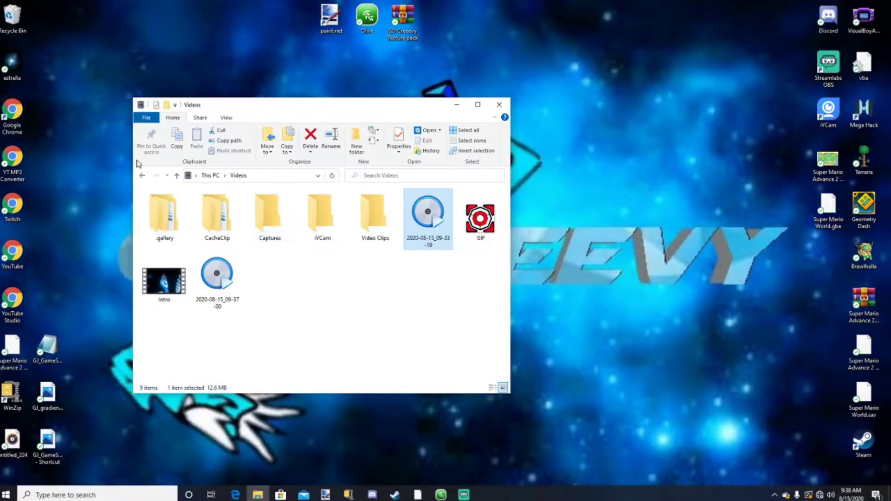
key(alt+Left)
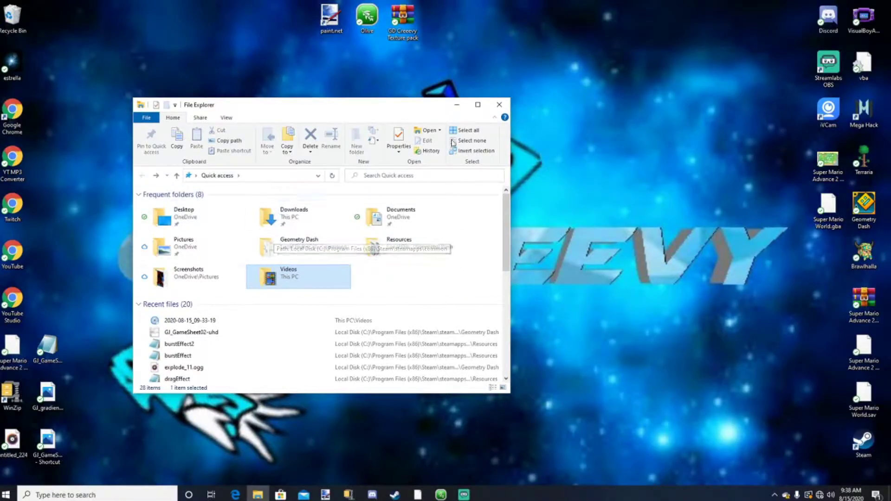
Step: Close Explorer and browse Geometry Dash's local files from its Steam properties
click(497, 109)
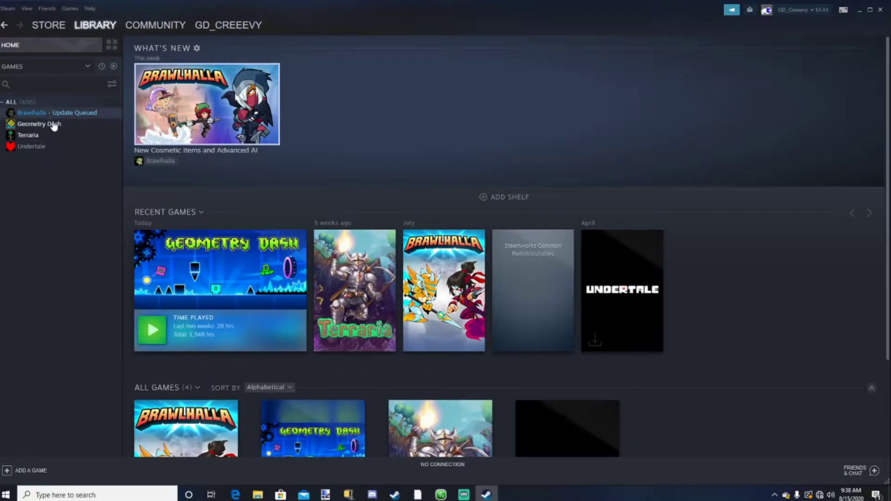
right_click(55, 124)
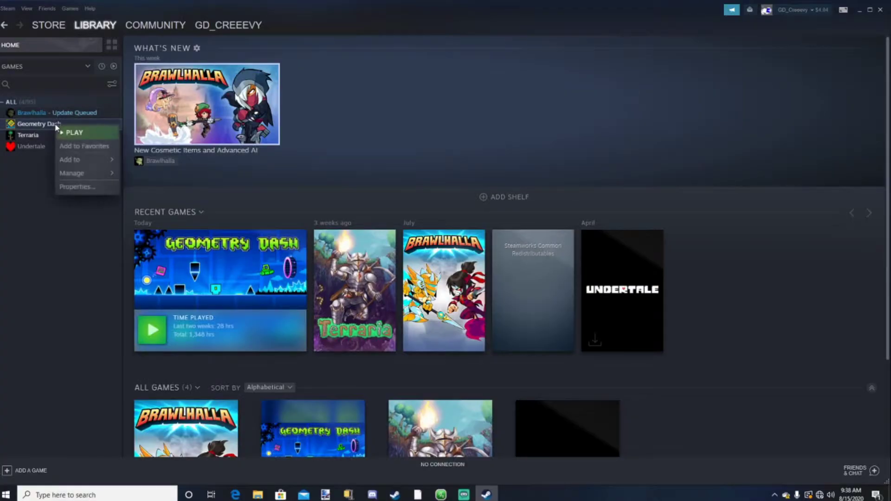
click(95, 188)
click(417, 115)
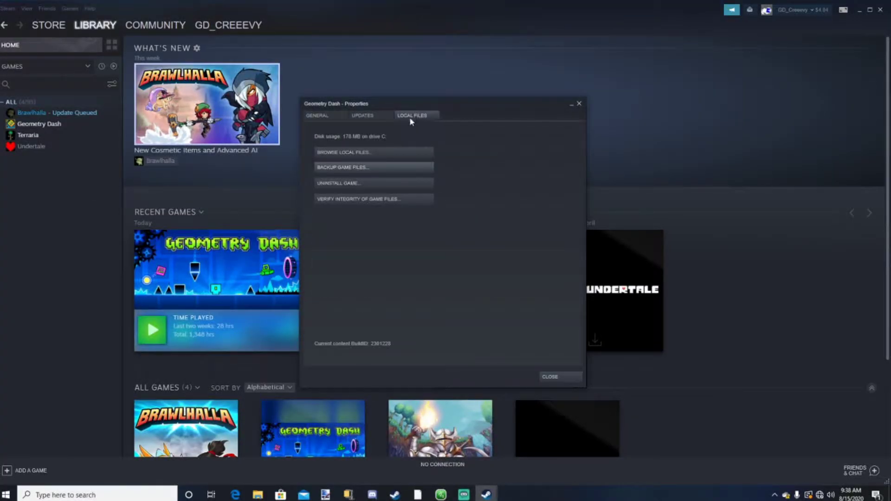
click(361, 153)
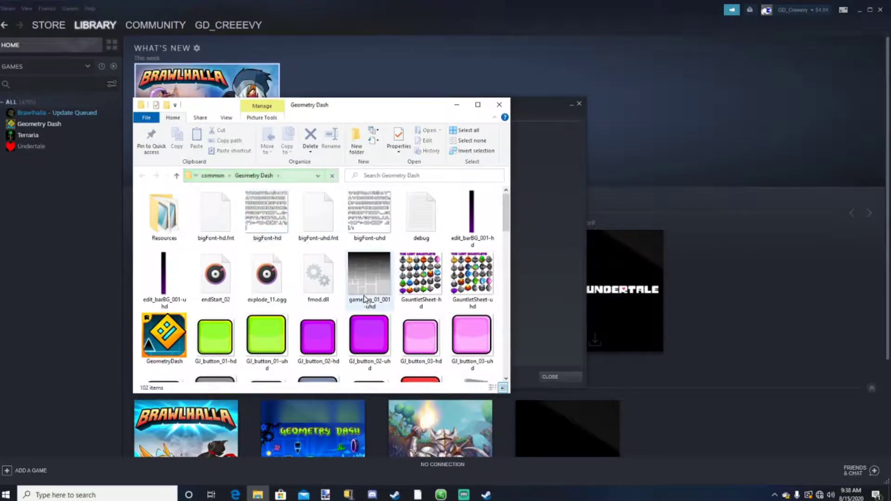
Step: Open the Resources folder and search it for gj_gamesheet
double_click(167, 217)
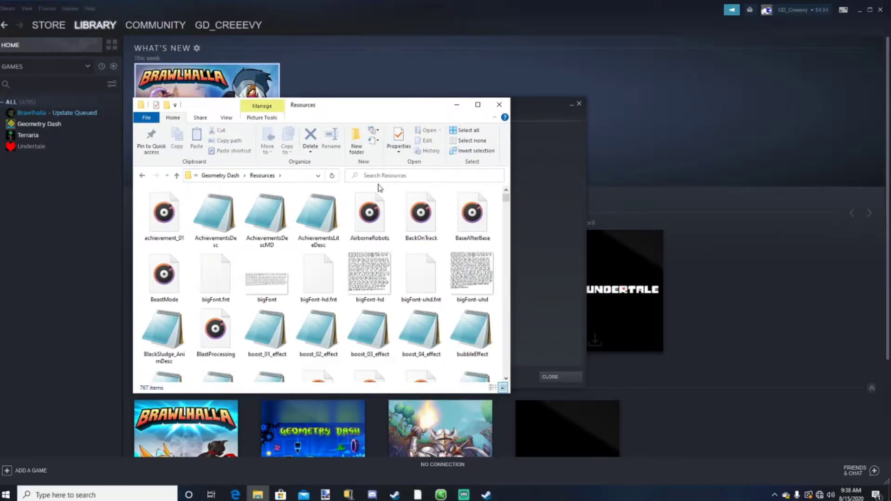
click(379, 184)
text(gj)
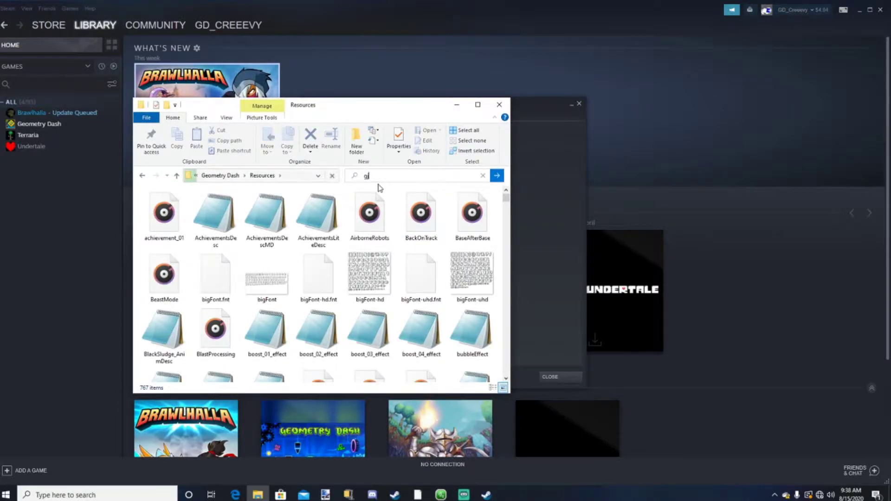
text(_gameshh)
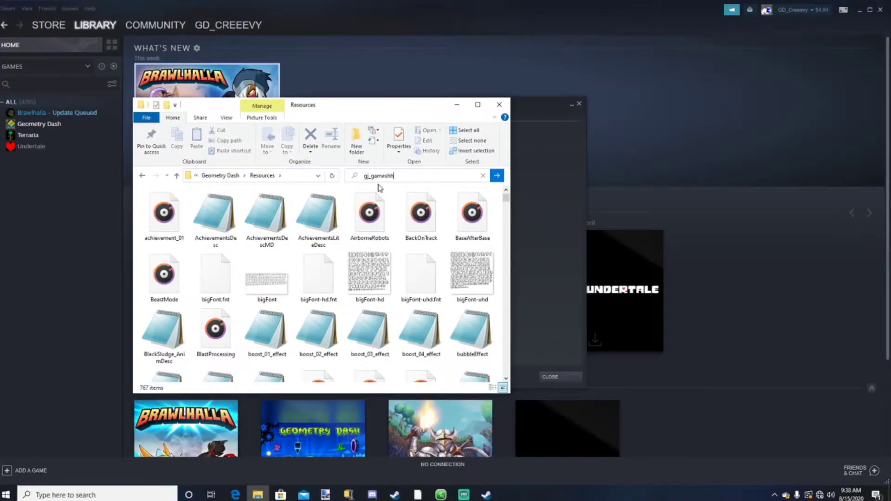
key(BackSpace)
text(eet)
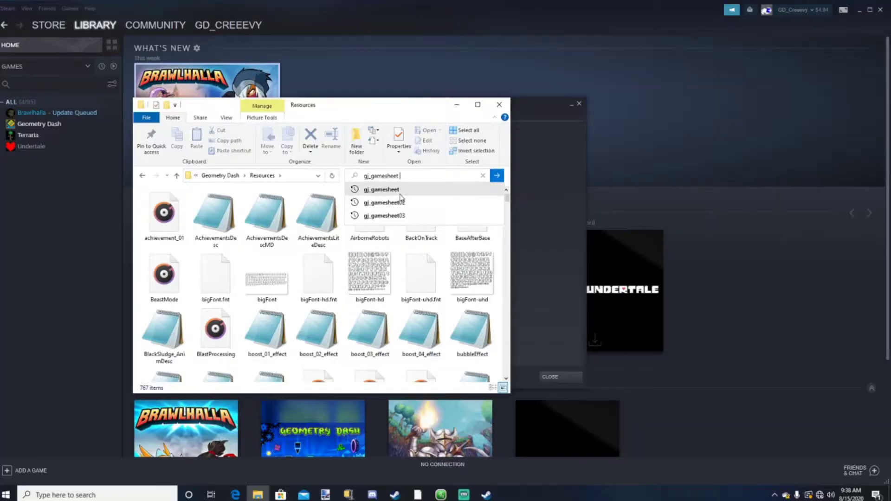
click(379, 190)
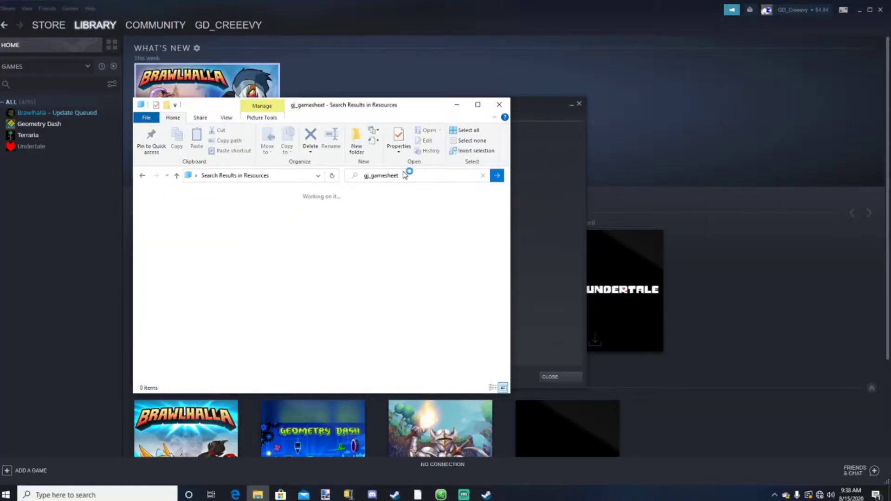
click(405, 176)
click(406, 177)
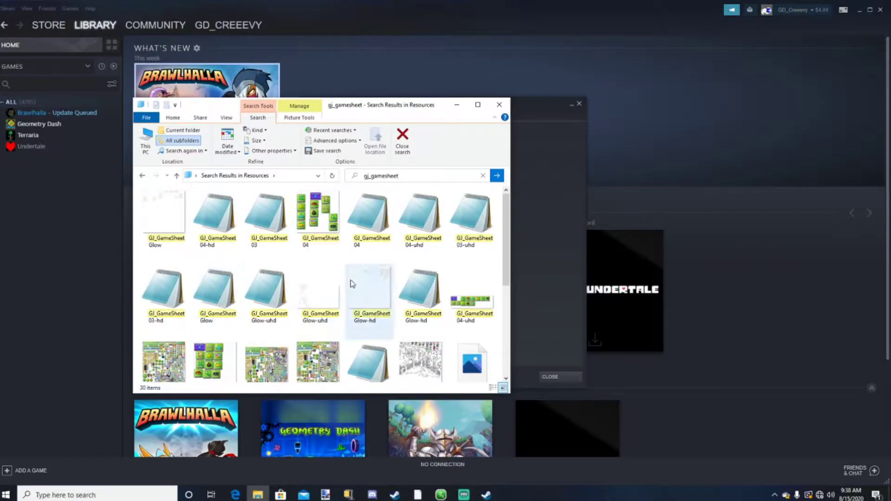
Step: Scroll the GJ_GameSheet results and inspect GJ_GameSheet02's context menu, then dismiss it
scroll(359, 282, down, 1)
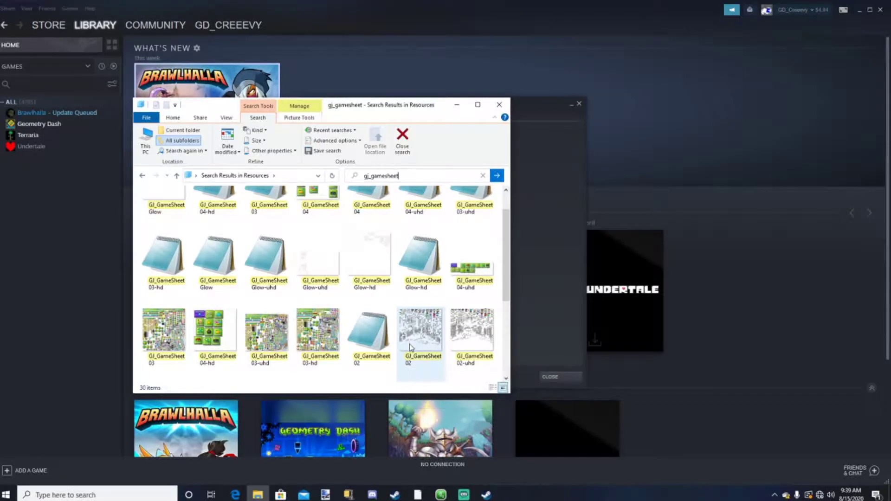
scroll(406, 350, down, 1)
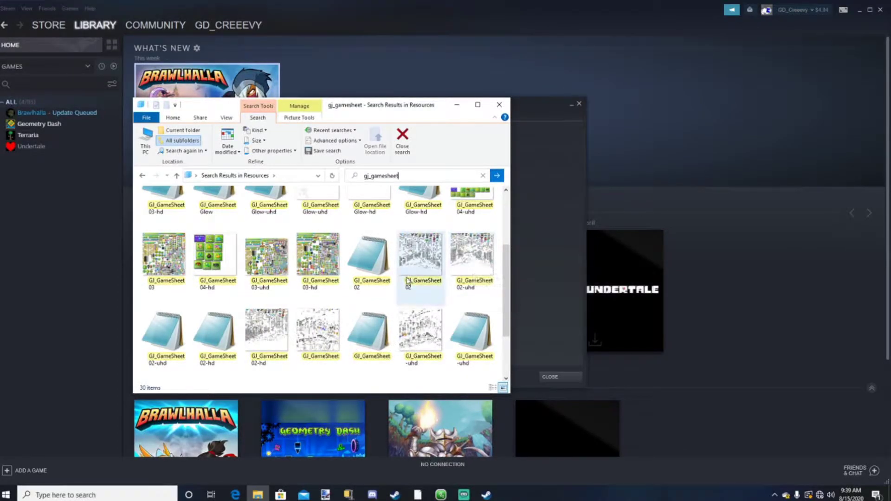
click(428, 262)
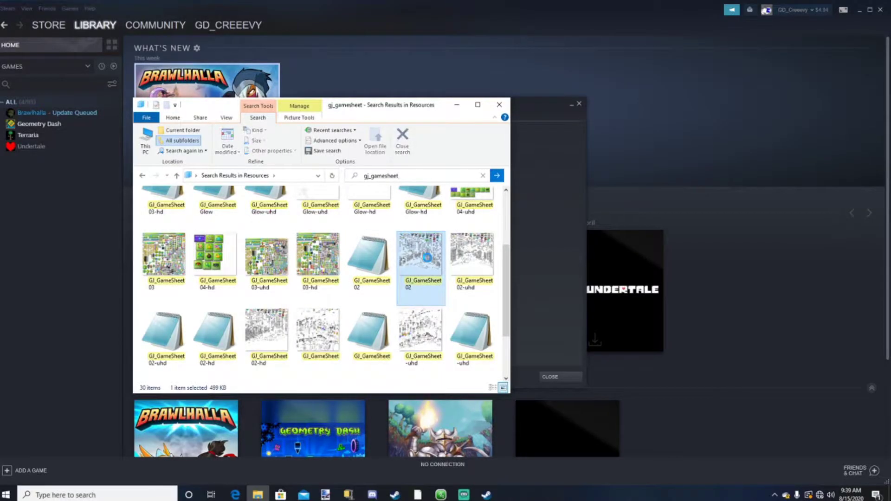
right_click(428, 261)
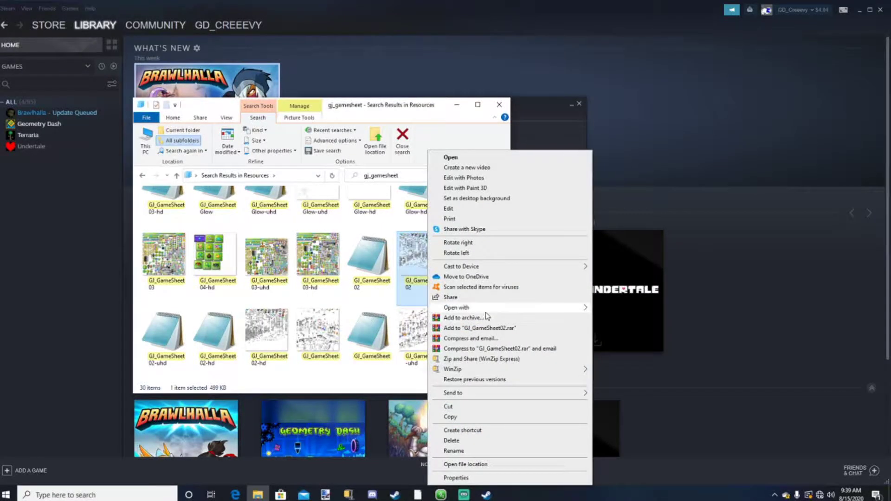
mouse_move(488, 308)
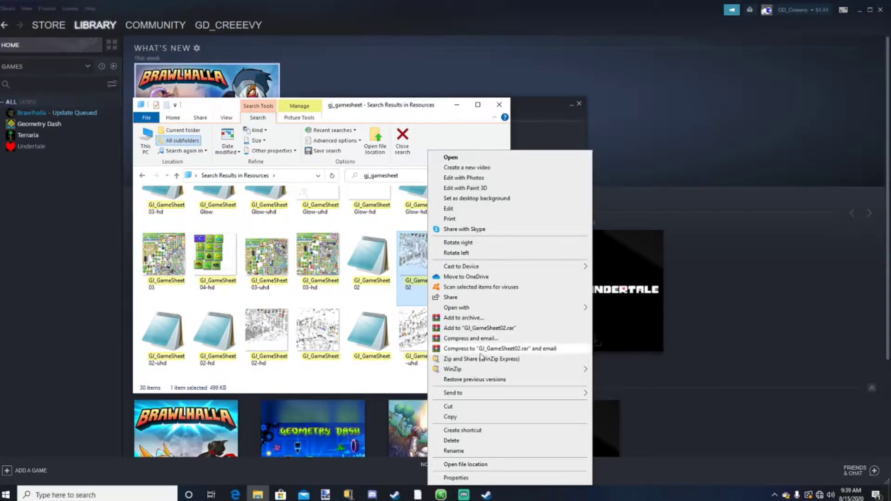
click(466, 138)
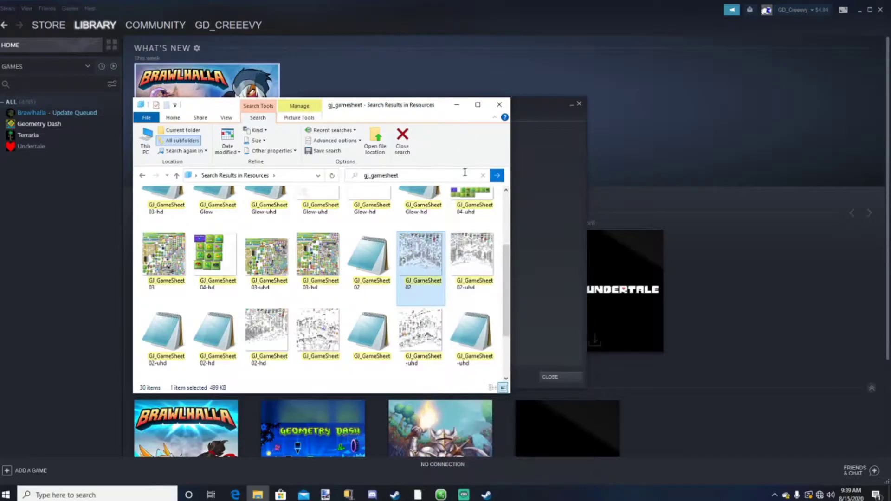
Step: Leave the search results and open GJ_GameSheet02-uhd.png with paint.net
click(143, 175)
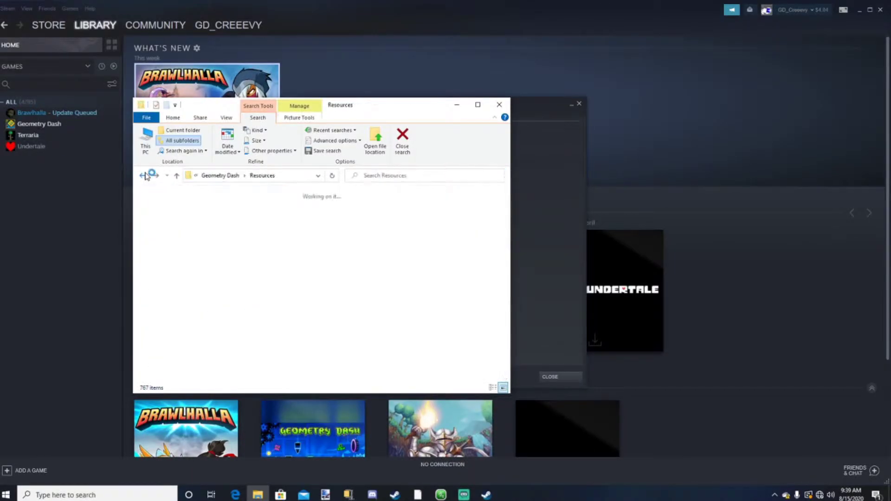
click(145, 175)
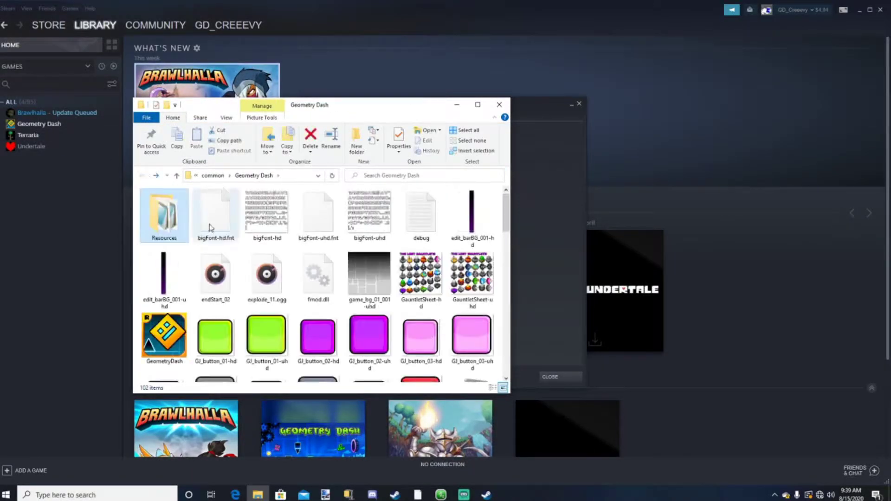
scroll(324, 276, down, 5)
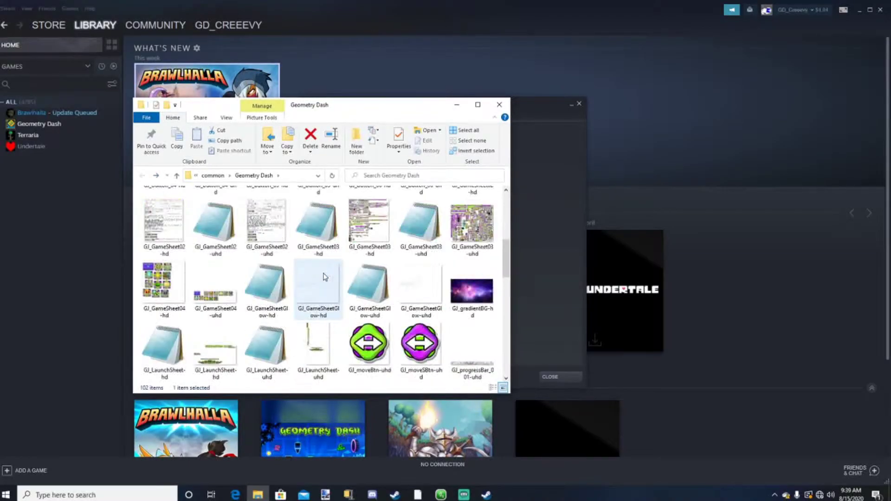
right_click(280, 232)
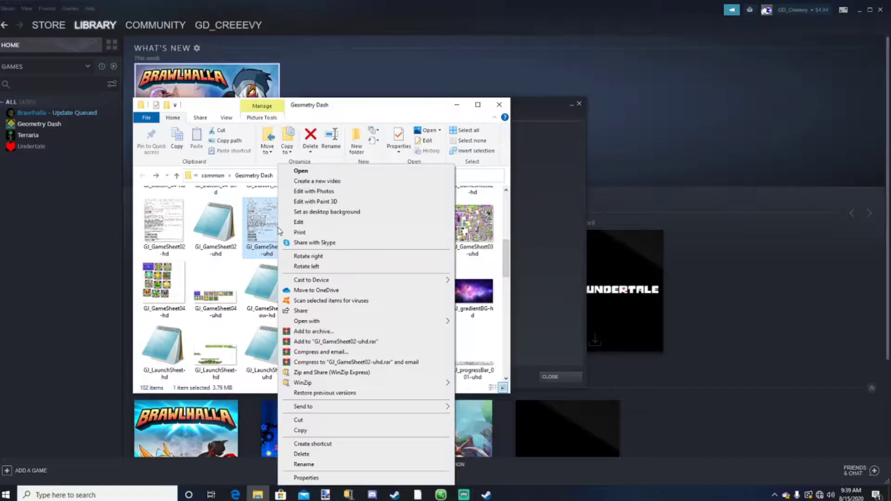
mouse_move(360, 321)
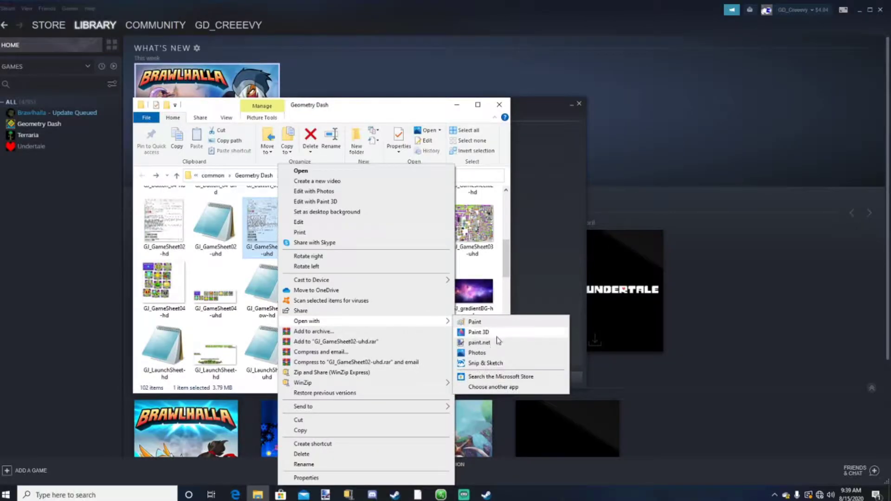
click(497, 347)
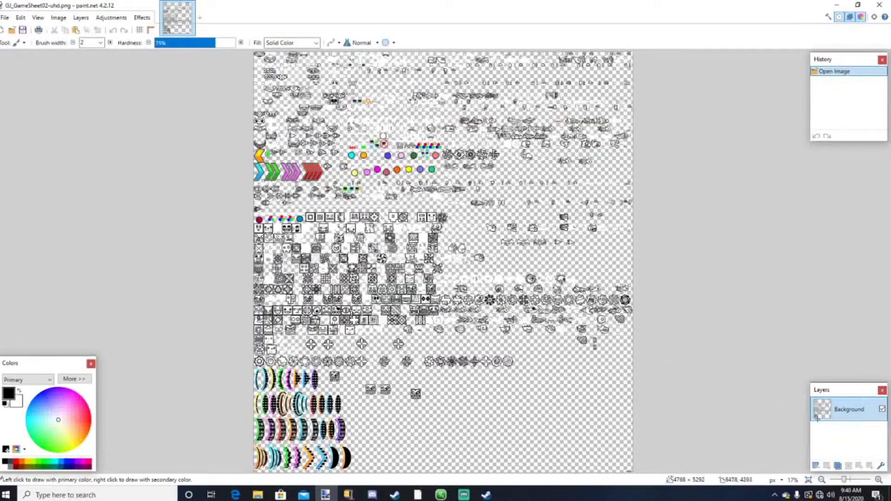
Step: Zoom the spritesheet to 150% and pan to the spiky lightning-ship sprite
drag(844, 483, 852, 481)
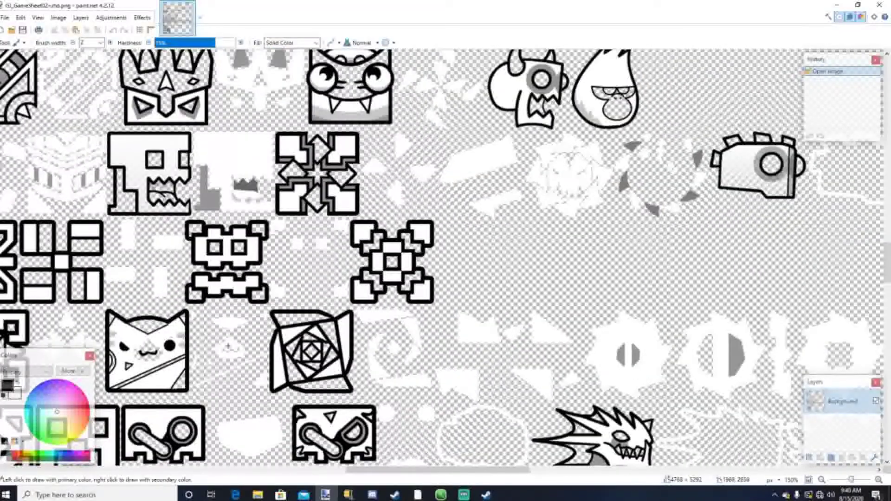
drag(523, 475, 477, 475)
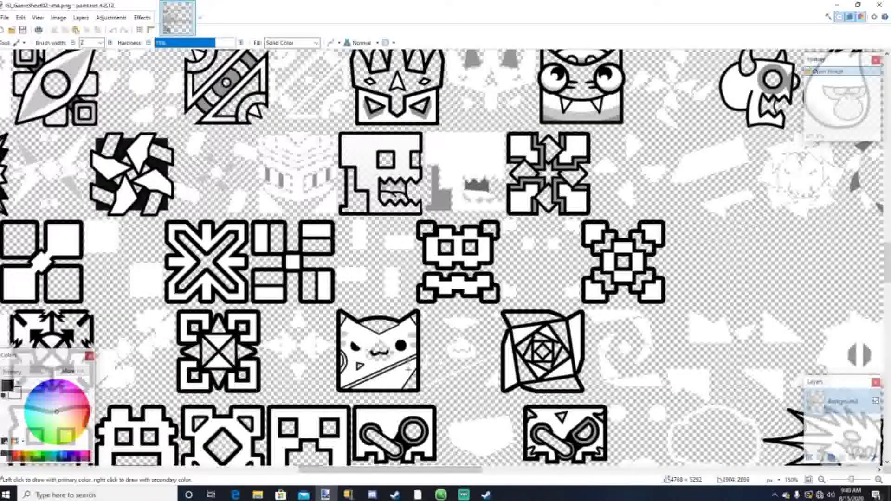
drag(454, 474, 598, 495)
scroll(560, 370, down, 5)
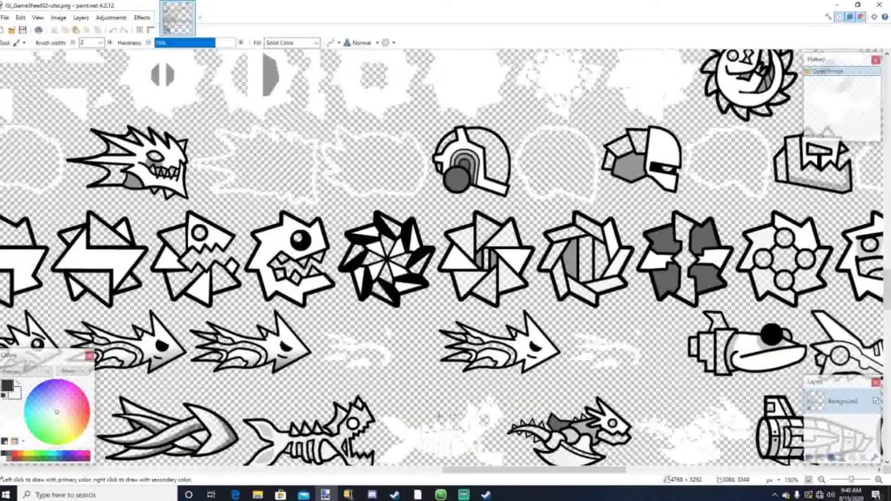
drag(528, 477, 674, 490)
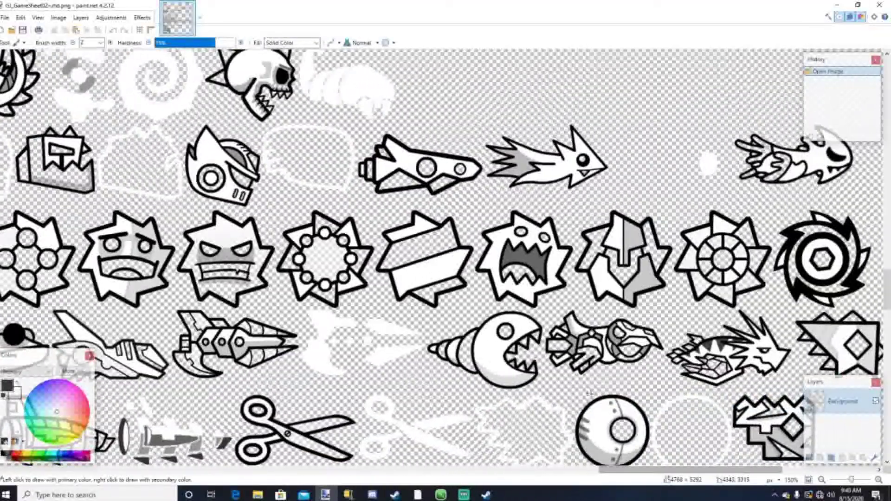
scroll(617, 413, up, 3)
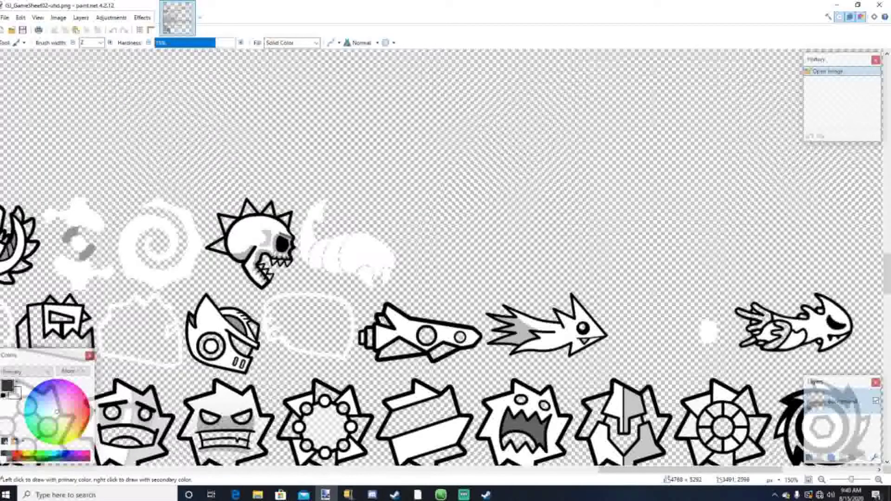
Step: Rectangle-select the spiky lightning-ship sprite on the spritesheet
click(5, 17)
click(4, 18)
click(21, 17)
click(24, 42)
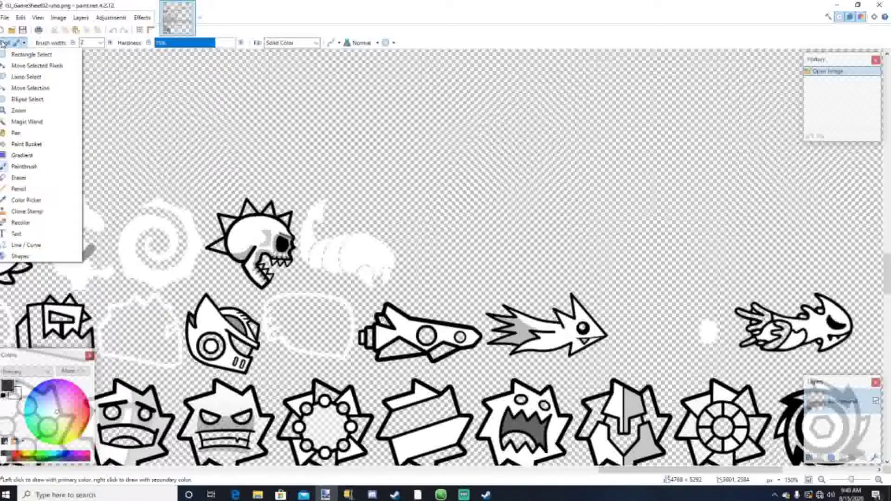
click(24, 57)
drag(483, 289, 608, 357)
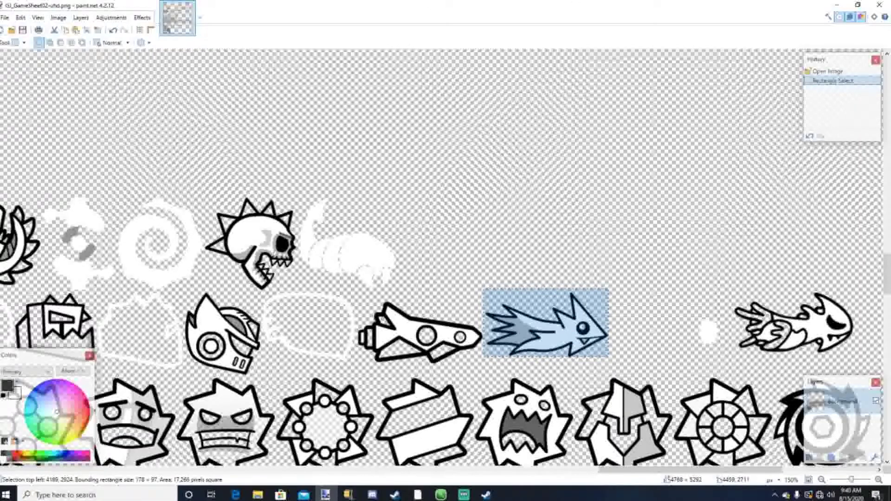
Step: Create a new 178×97 image and paste the ship sprite into it
click(3, 30)
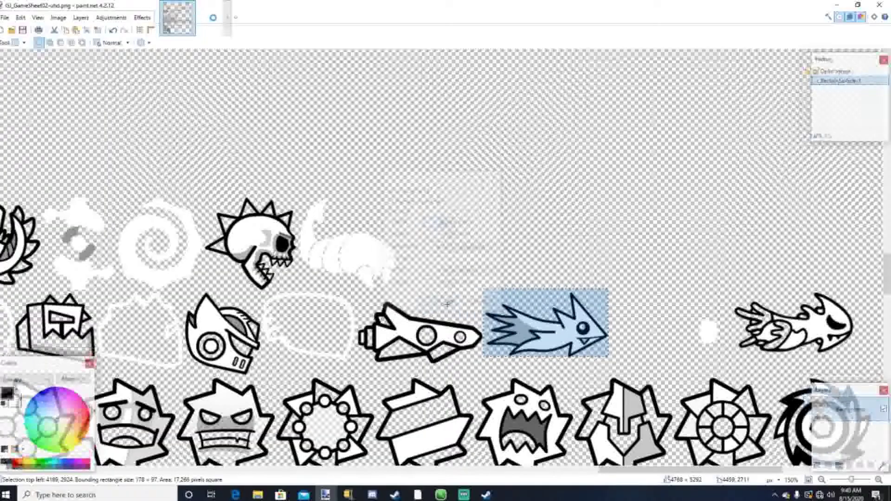
click(446, 304)
key(ctrl+v)
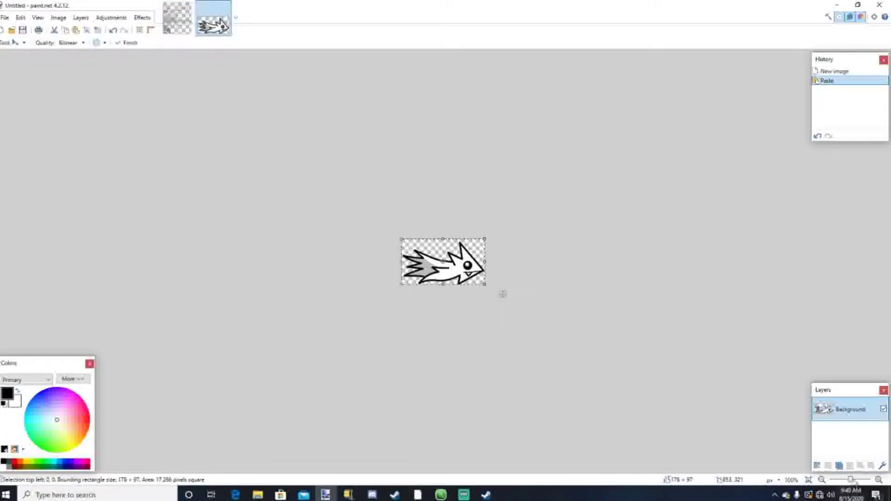
Step: Zoom in on the pasted ship and set up Line/Curve with a rounded end cap
drag(850, 480, 857, 483)
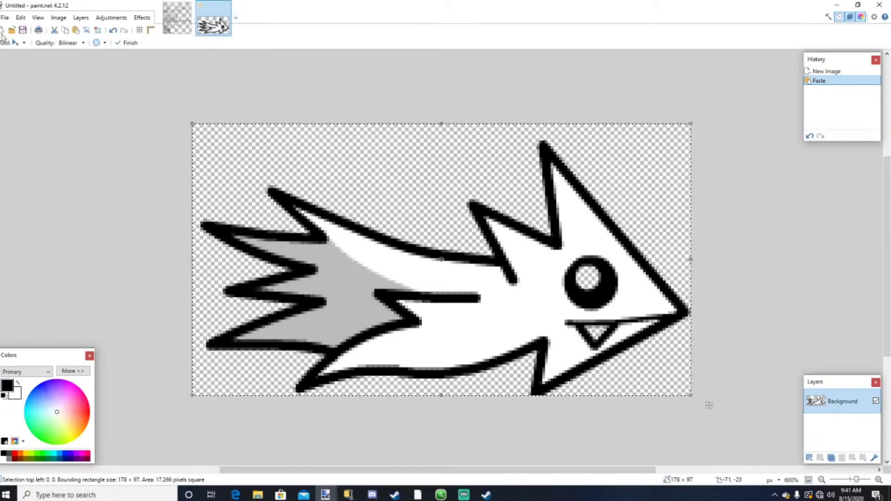
click(21, 42)
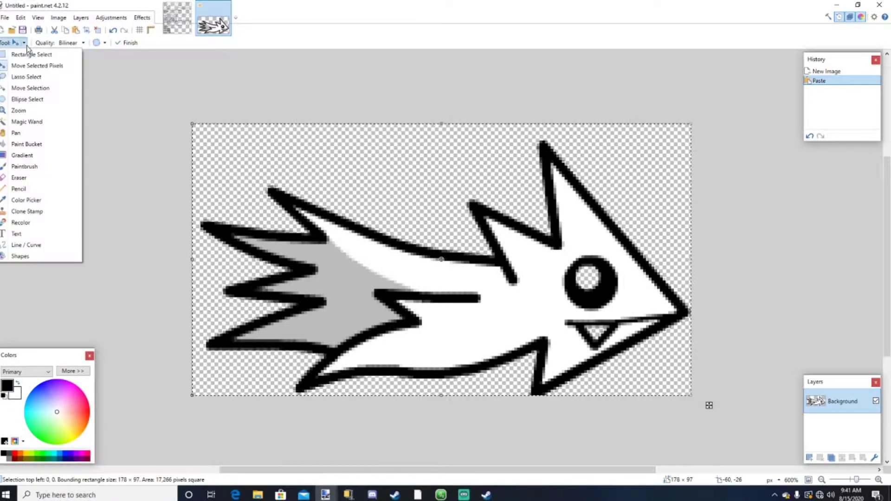
click(31, 245)
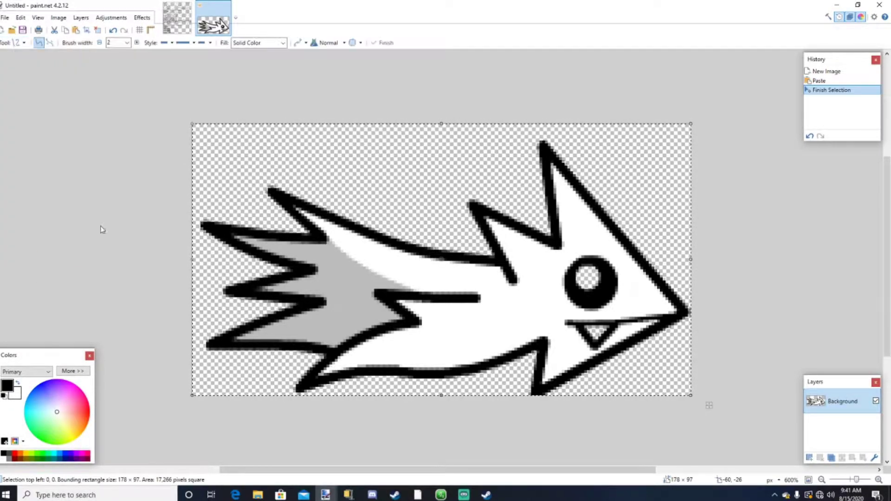
click(171, 43)
click(178, 76)
click(210, 43)
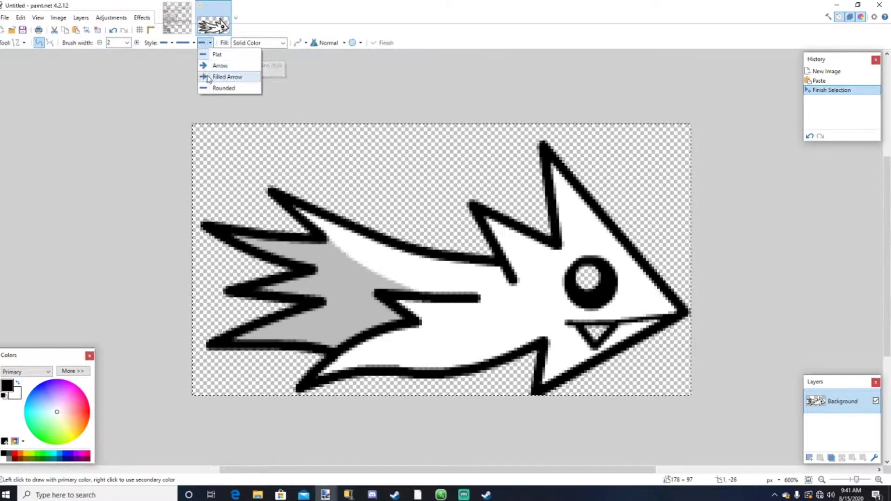
click(212, 88)
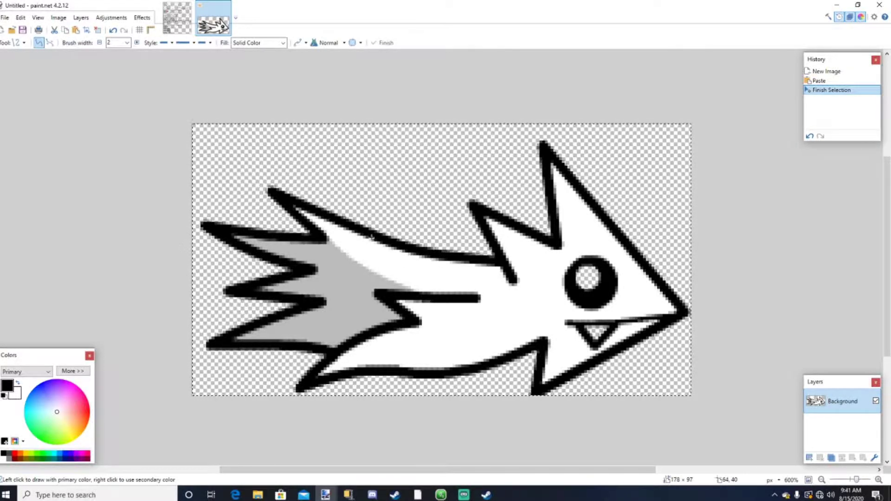
Step: Draw three trial lines across the ship's body, then undo all of them
drag(379, 249, 480, 297)
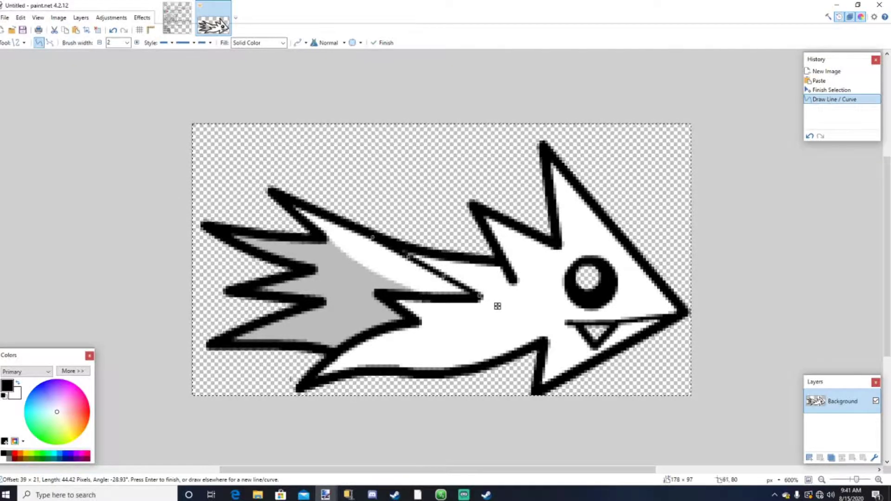
mouse_move(312, 378)
mouse_down()
mouse_move(533, 321)
mouse_move(561, 296)
mouse_up()
drag(475, 296, 564, 293)
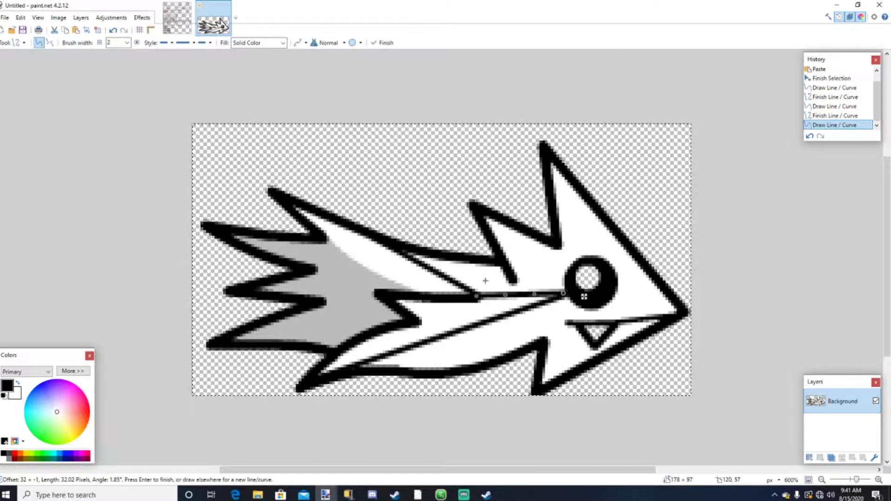
click(112, 31)
click(112, 31)
click(112, 31)
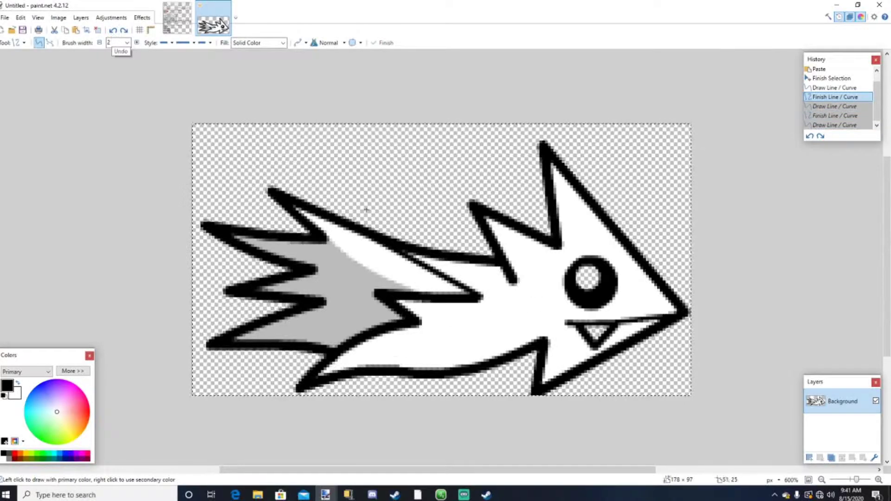
click(116, 32)
click(116, 33)
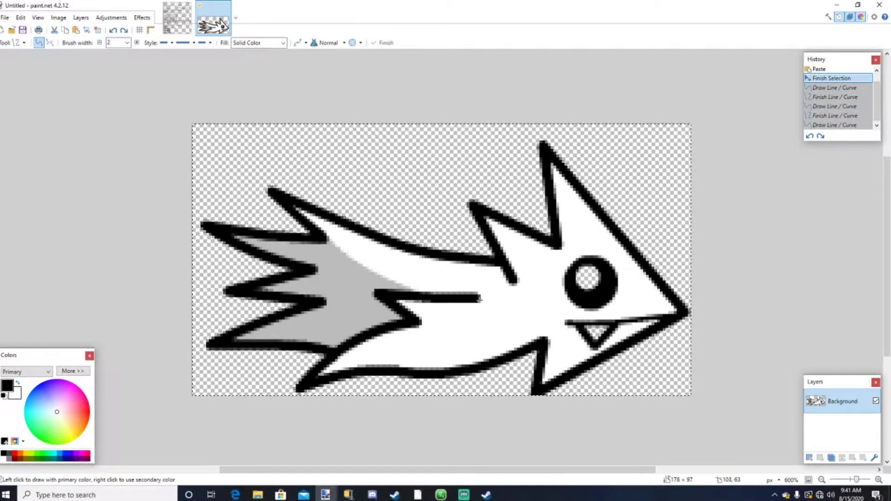
Step: Draw lines separating the lower spike and grey flame edge, plus a small zigzag
mouse_move(479, 299)
mouse_down()
mouse_move(507, 355)
mouse_move(547, 343)
mouse_up()
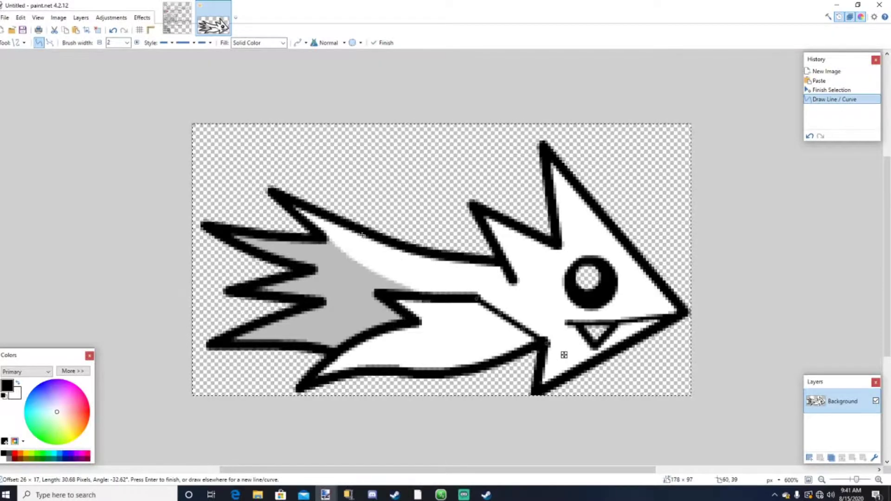
mouse_move(365, 233)
mouse_down()
mouse_move(424, 272)
mouse_move(414, 272)
mouse_up()
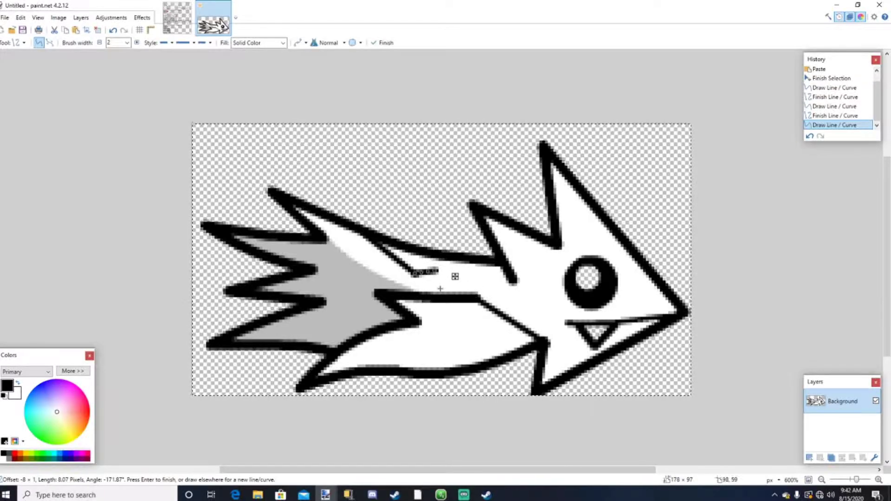
drag(425, 292, 440, 277)
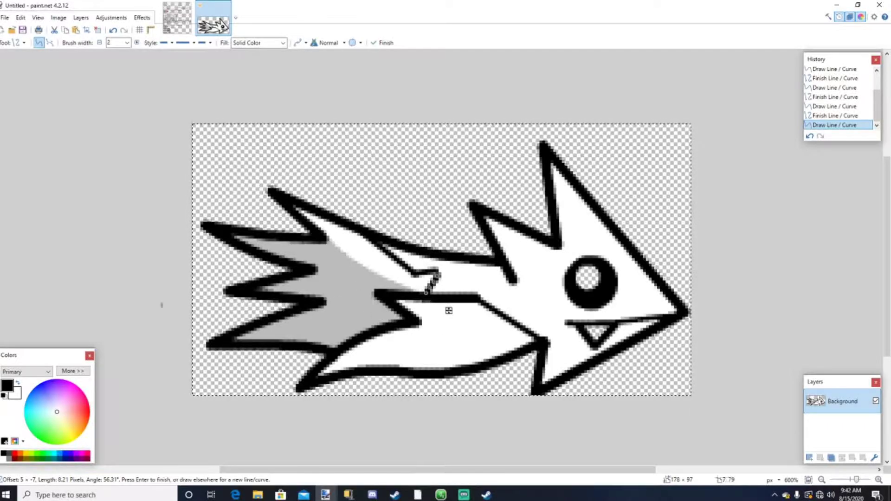
Step: Magic Wand-select and delete the lower white fill and the grey upper tail area
click(17, 42)
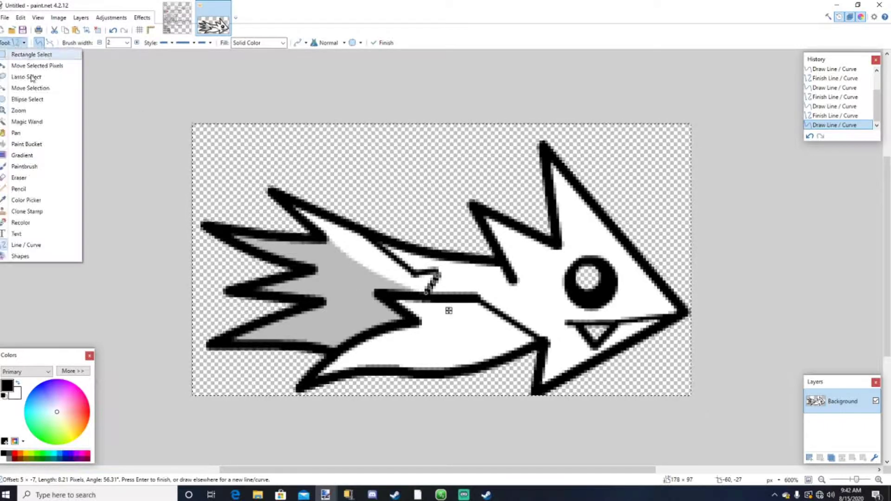
click(27, 122)
click(350, 297)
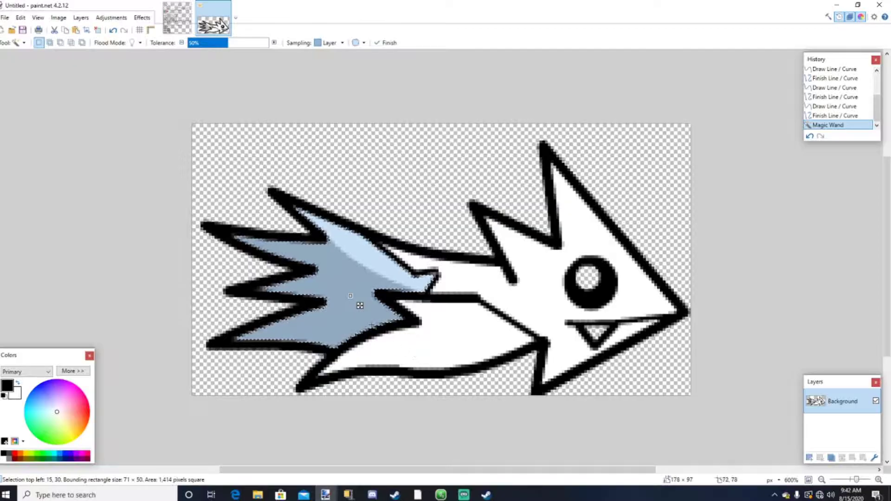
click(433, 339)
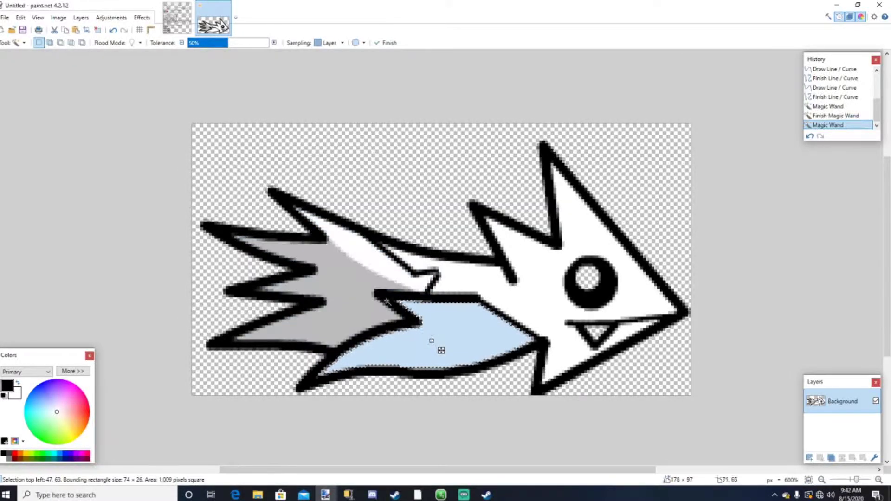
key(Delete)
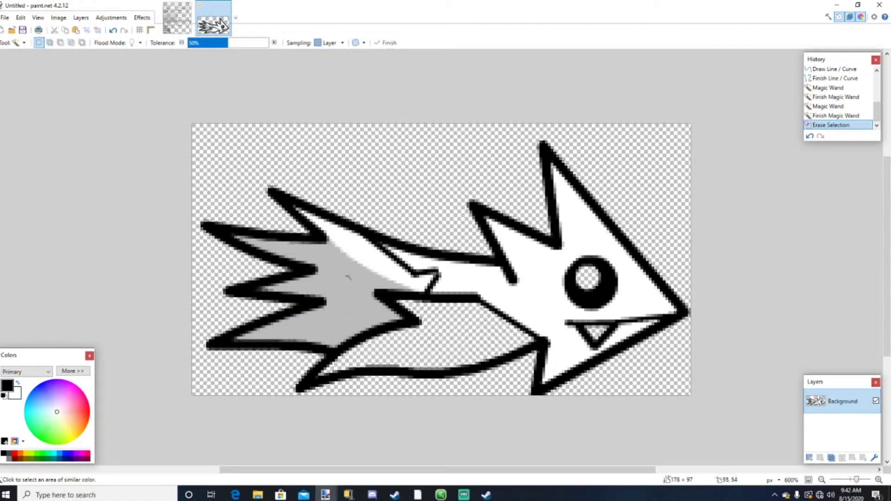
click(348, 278)
key(Delete)
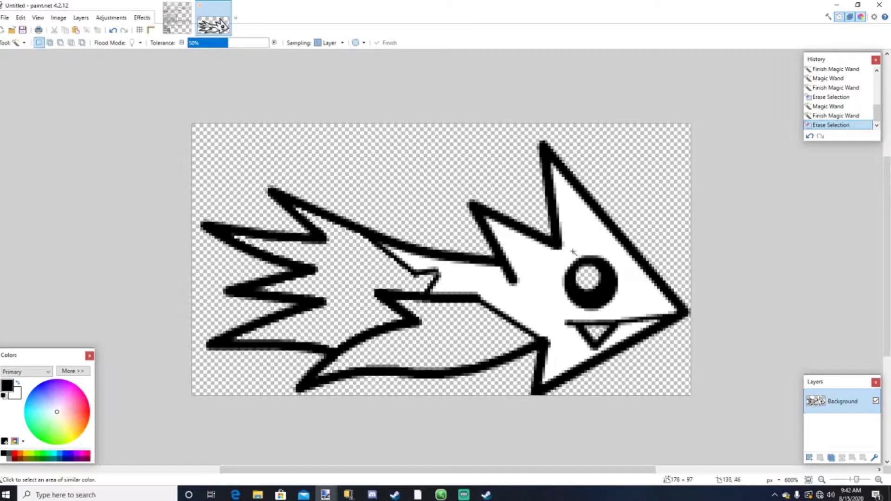
Step: Erase the top of the ship's eye outline, leaving a crescent at its lower left
click(24, 42)
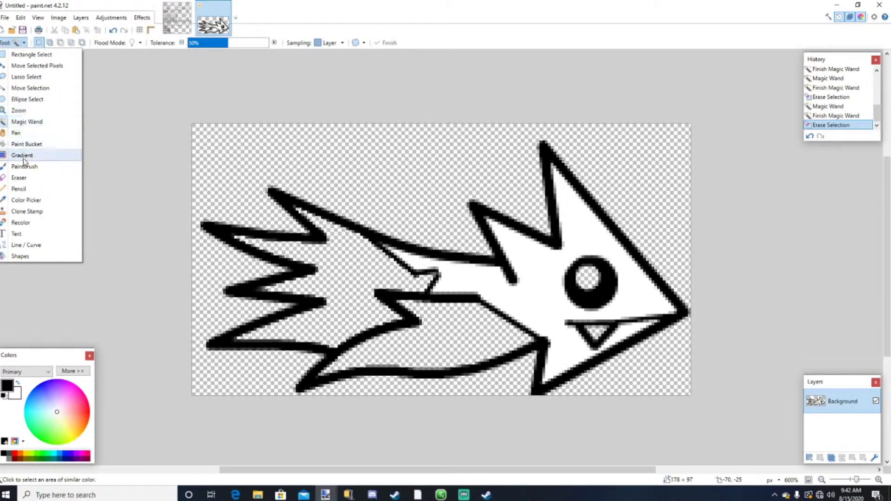
click(18, 178)
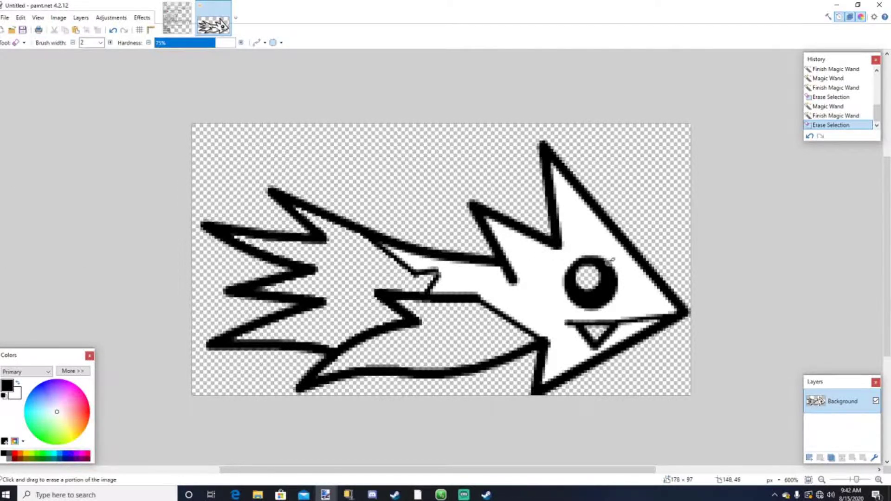
mouse_move(574, 262)
mouse_down()
mouse_move(617, 293)
mouse_move(598, 280)
mouse_up()
mouse_move(586, 264)
mouse_down()
mouse_move(580, 251)
mouse_move(580, 264)
mouse_move(599, 265)
mouse_move(598, 256)
mouse_move(611, 274)
mouse_move(604, 277)
mouse_up()
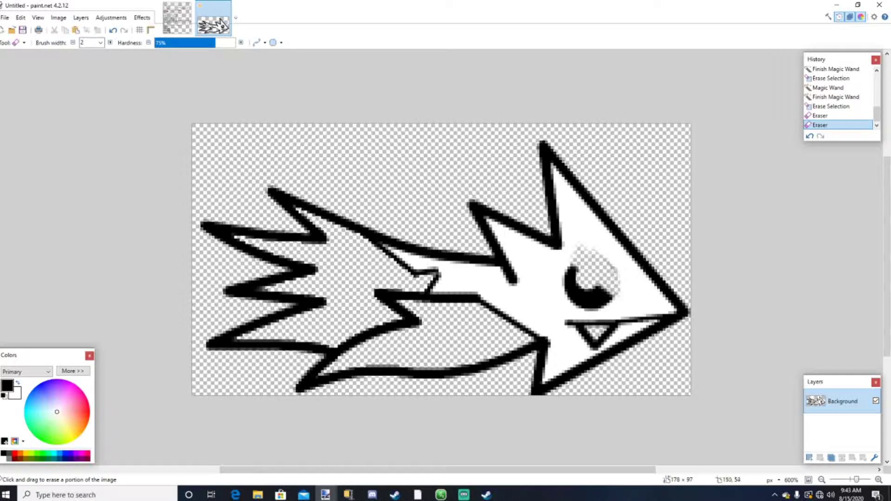
drag(603, 276, 584, 250)
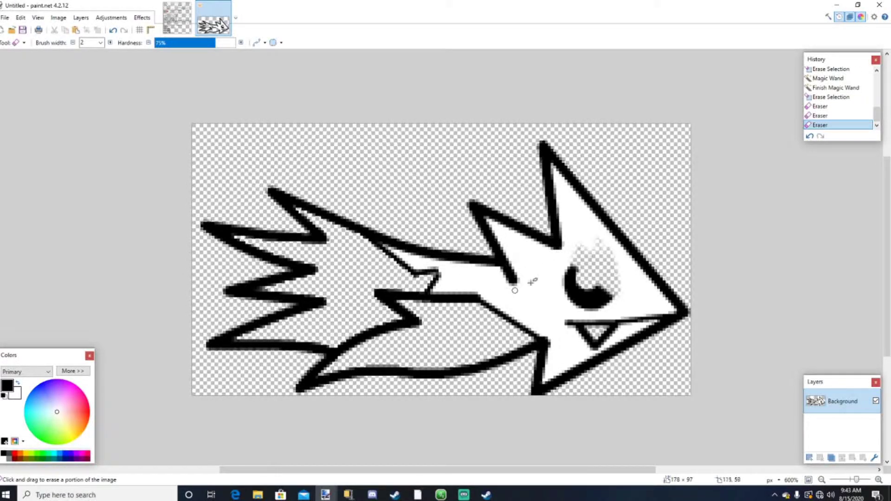
Step: Draw a straight line across the ship's eye
click(24, 42)
click(37, 246)
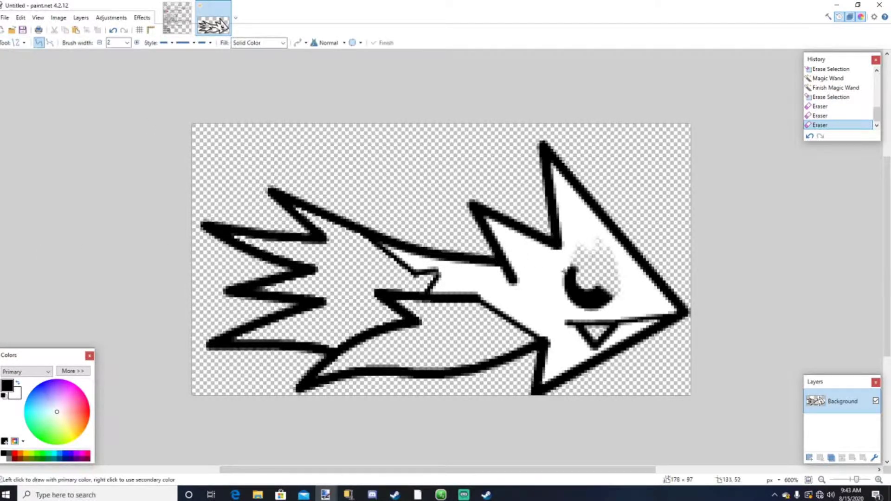
drag(571, 263, 611, 295)
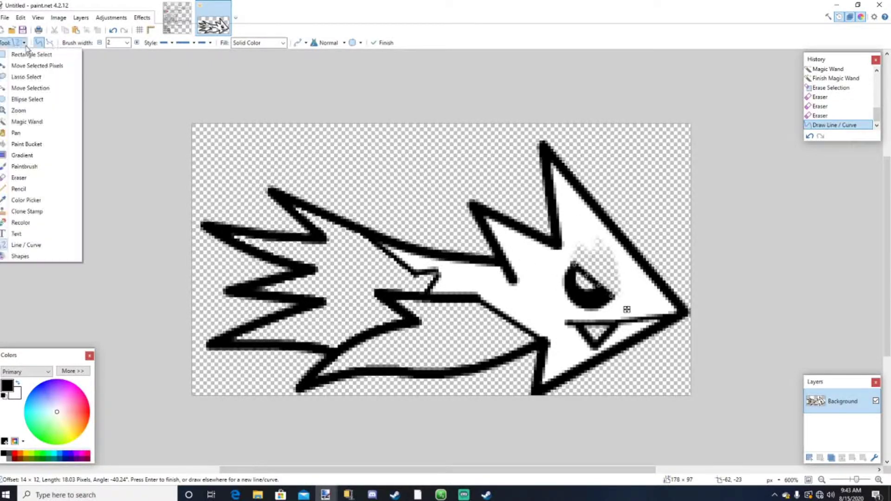
Step: Bucket-fill the grey blob beside the eye white, undoing the extra head fill
click(27, 144)
click(605, 258)
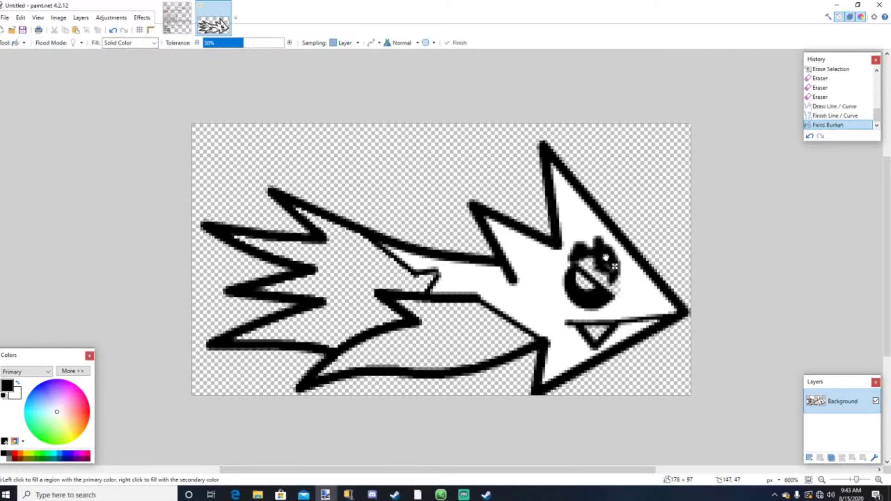
click(17, 383)
click(591, 263)
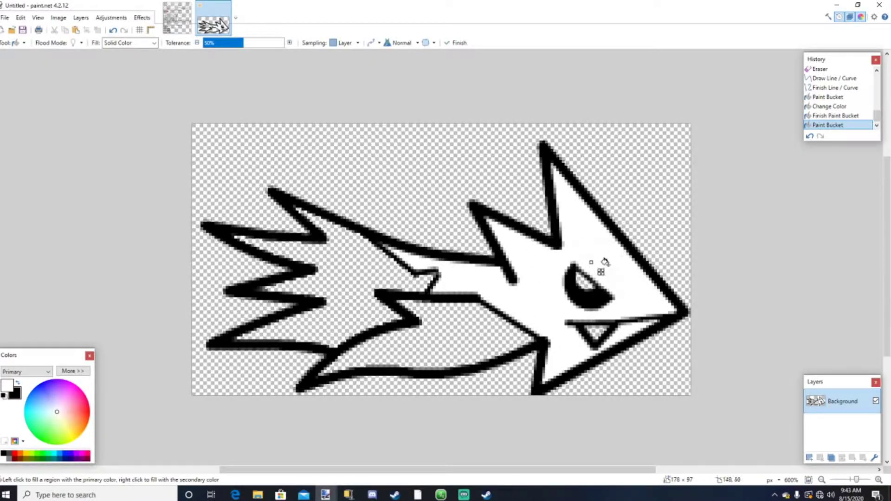
click(592, 262)
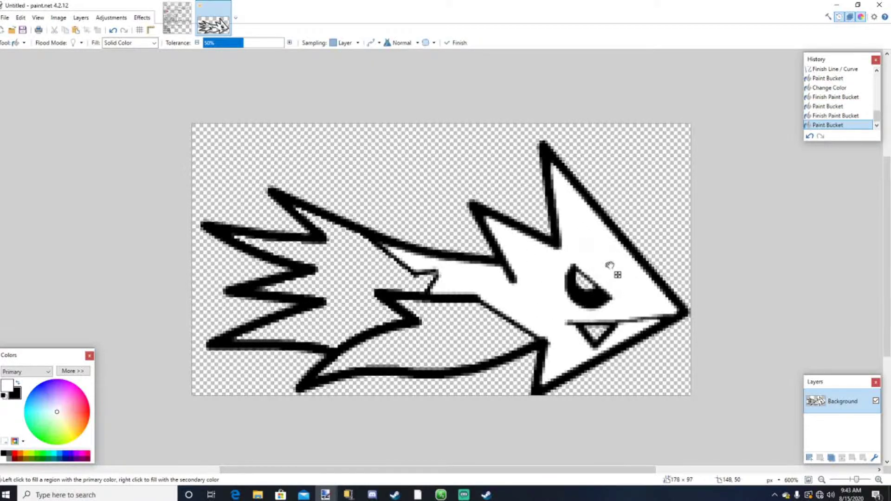
click(114, 30)
Step: Brush white touch-ups over the remaining smudges near the eye
click(16, 43)
click(19, 167)
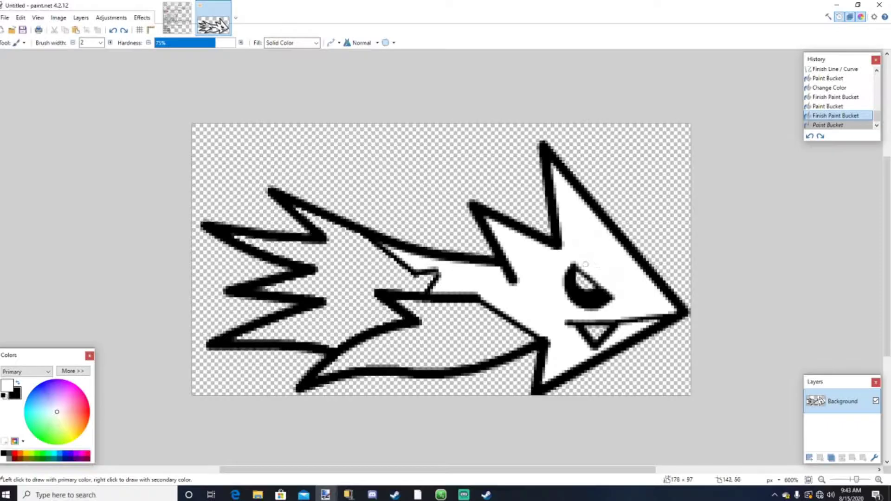
mouse_move(586, 264)
mouse_down()
mouse_move(576, 257)
mouse_move(583, 249)
mouse_up()
click(616, 258)
Step: Erase the old mouth line below the eye
scroll(534, 236, down, 2)
scroll(564, 243, up, 1)
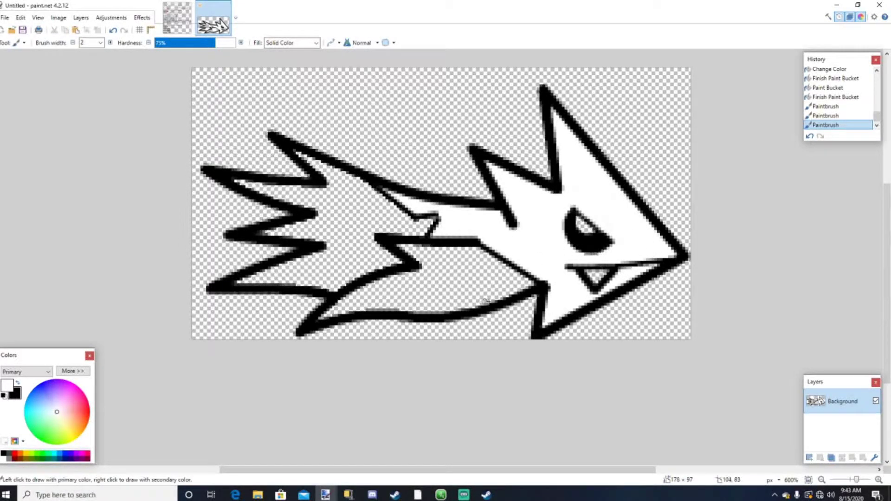
click(24, 43)
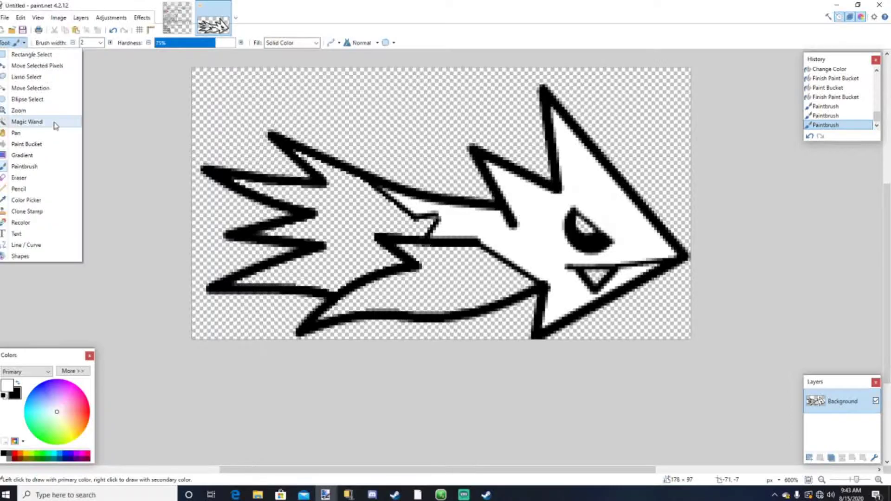
click(28, 178)
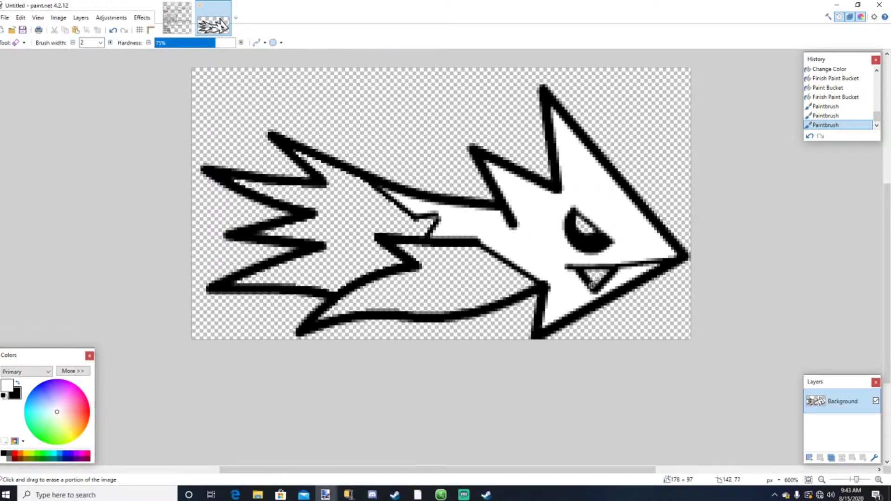
mouse_move(568, 263)
mouse_down()
mouse_move(613, 269)
mouse_move(578, 277)
mouse_move(569, 262)
mouse_move(592, 289)
mouse_move(617, 274)
mouse_move(593, 292)
mouse_move(581, 266)
mouse_move(655, 260)
mouse_move(643, 265)
mouse_up()
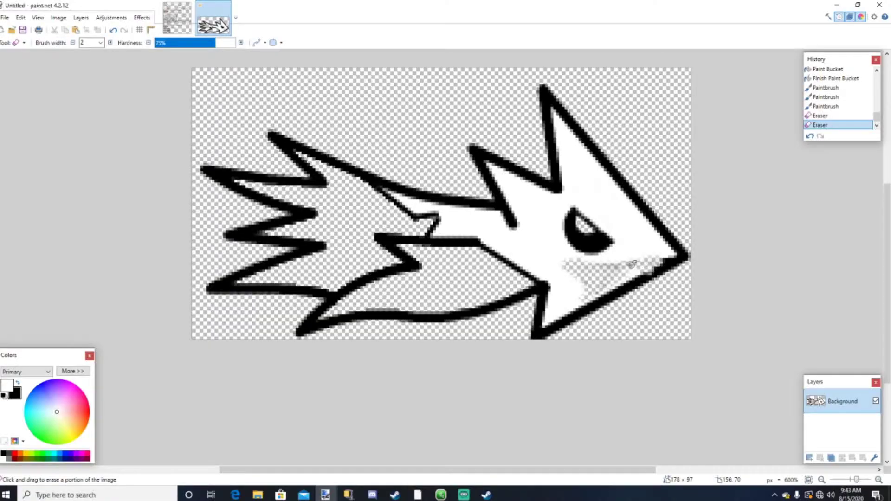
Step: Bucket-fill the greyed mouth streak on the lower nose solid white
click(22, 42)
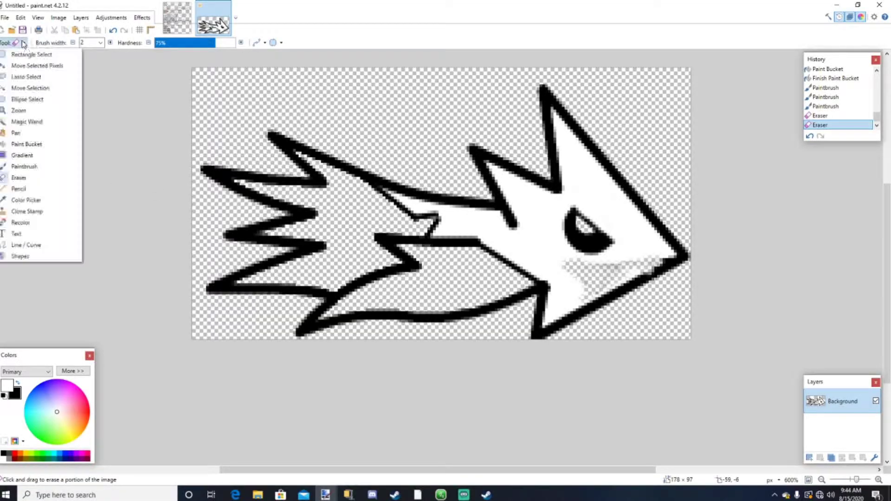
click(26, 144)
click(594, 276)
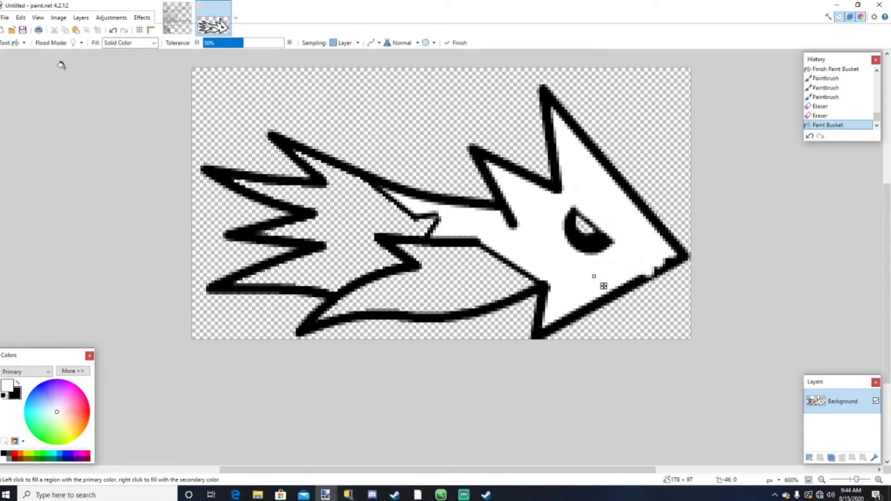
click(22, 42)
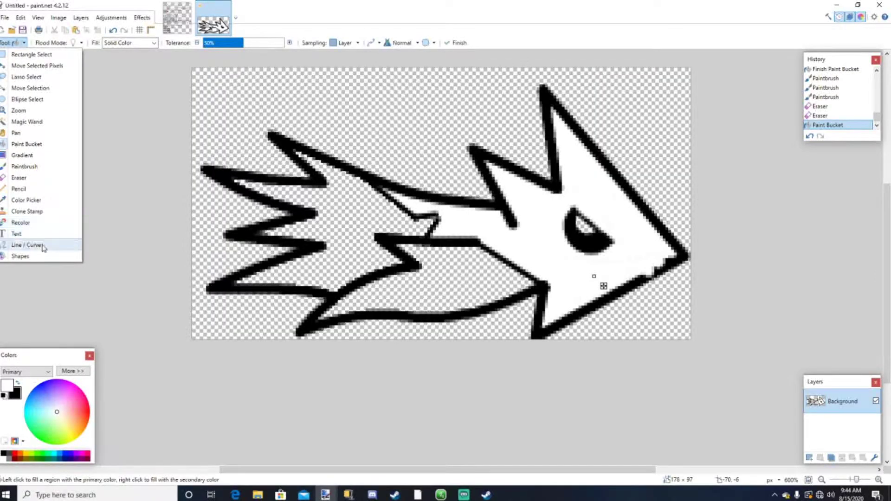
Step: Draw a black mouth line under the eye and bend it into a curve
click(41, 245)
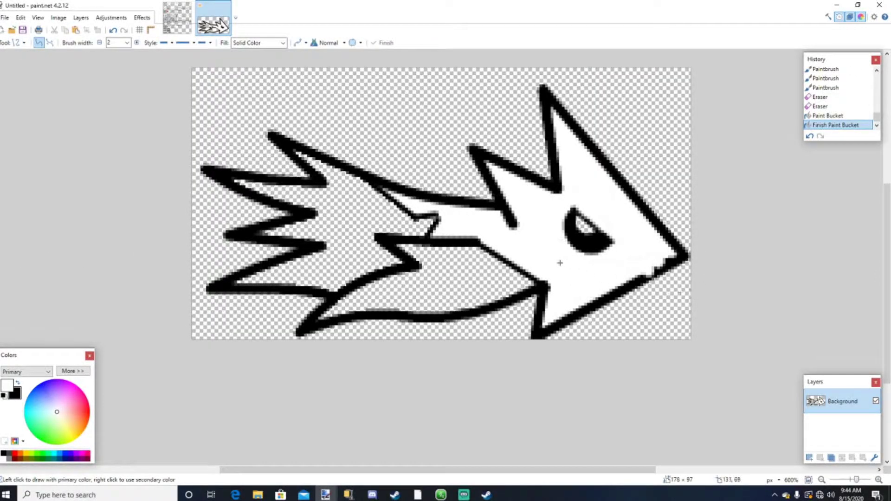
drag(560, 262, 603, 280)
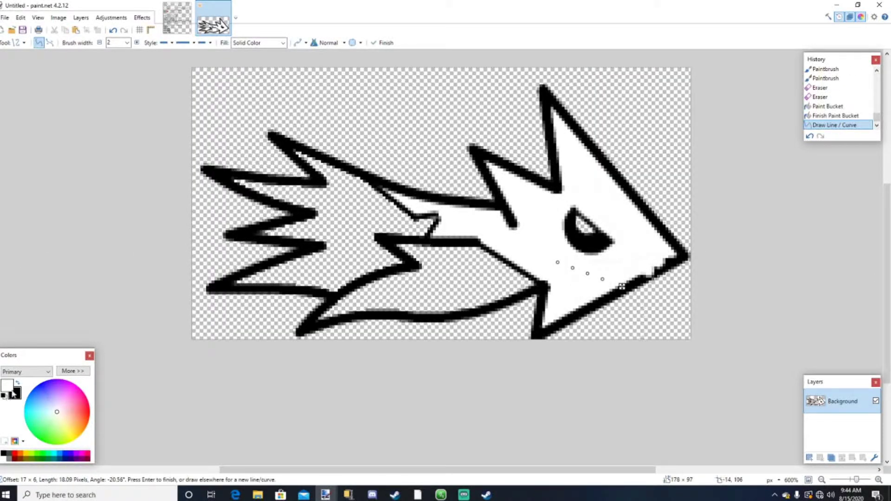
click(18, 384)
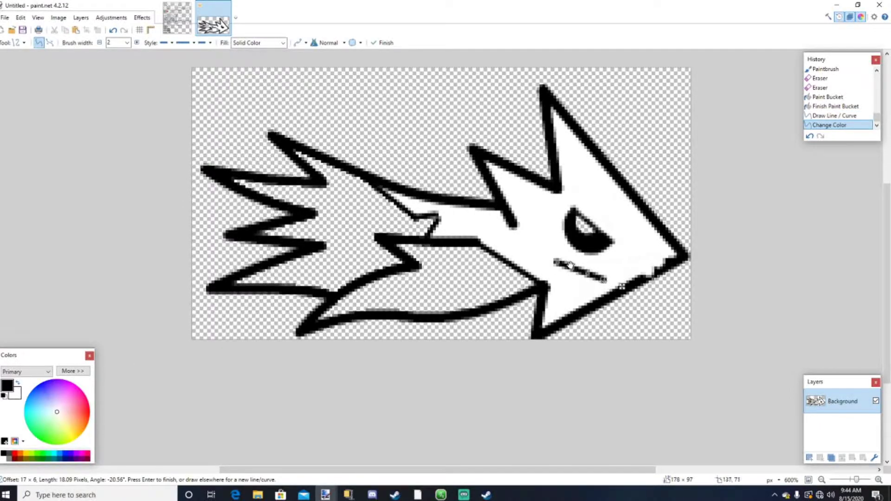
mouse_move(557, 263)
mouse_down()
mouse_move(559, 255)
mouse_move(608, 286)
mouse_move(555, 259)
mouse_up()
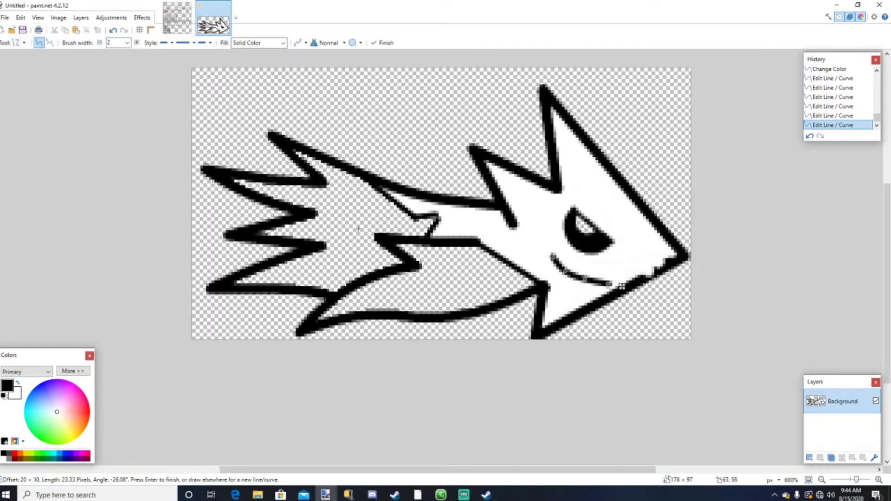
Step: Magic Wand select the inside of the upper flame and the lower tail area
click(22, 43)
click(27, 122)
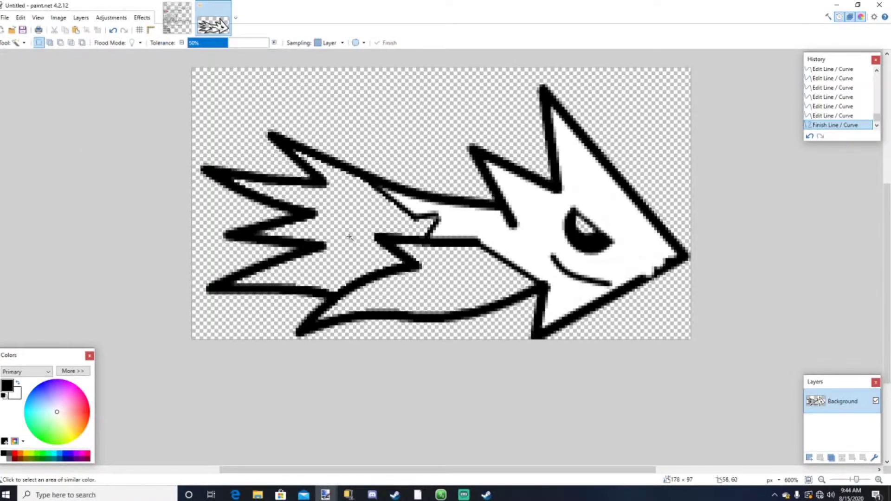
click(351, 237)
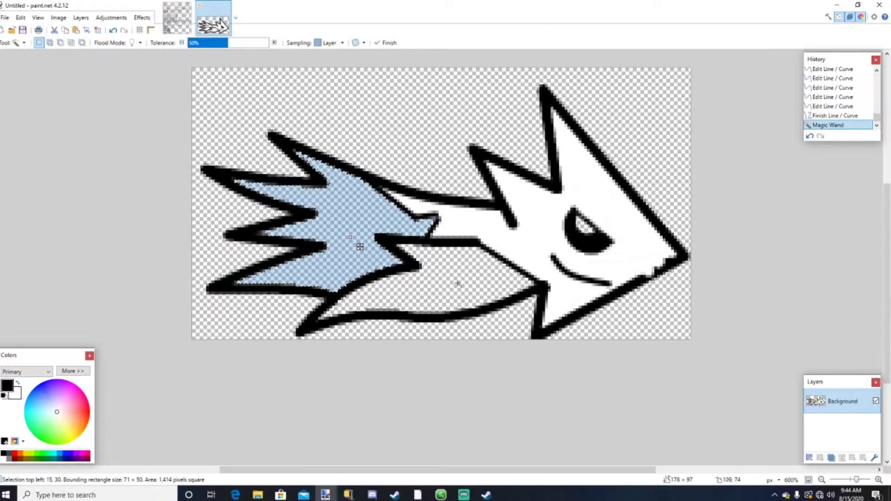
ctrl+click(453, 266)
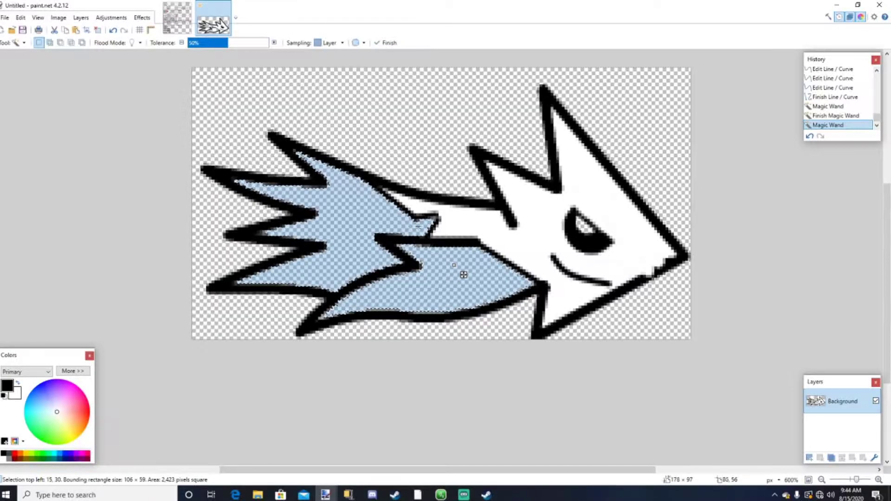
Step: Add Layer 2 below Background and paste the selection onto it
click(809, 458)
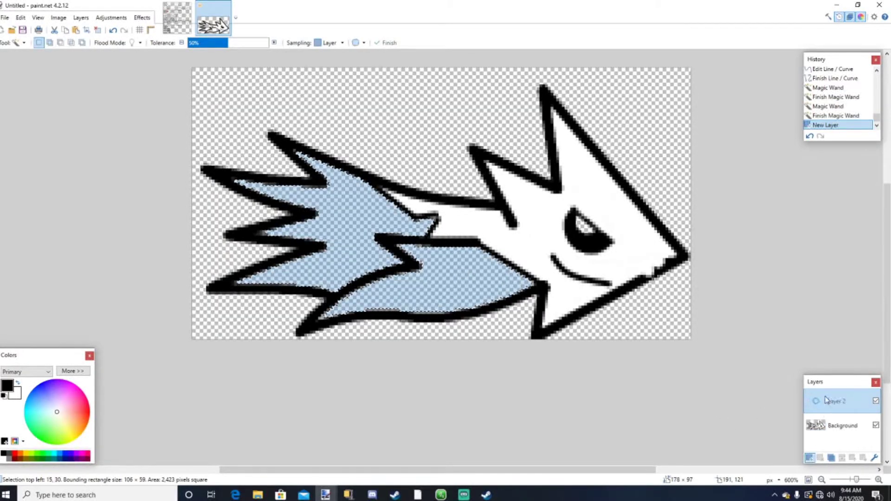
drag(826, 401, 831, 425)
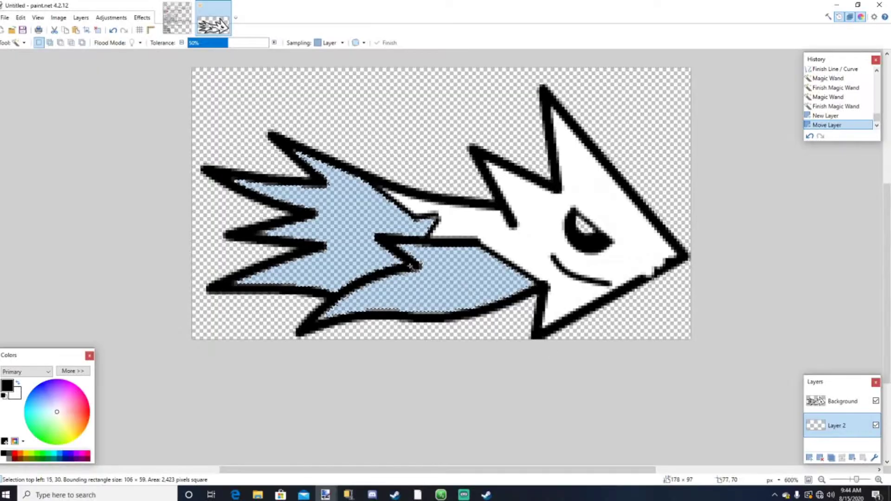
key(ctrl+v)
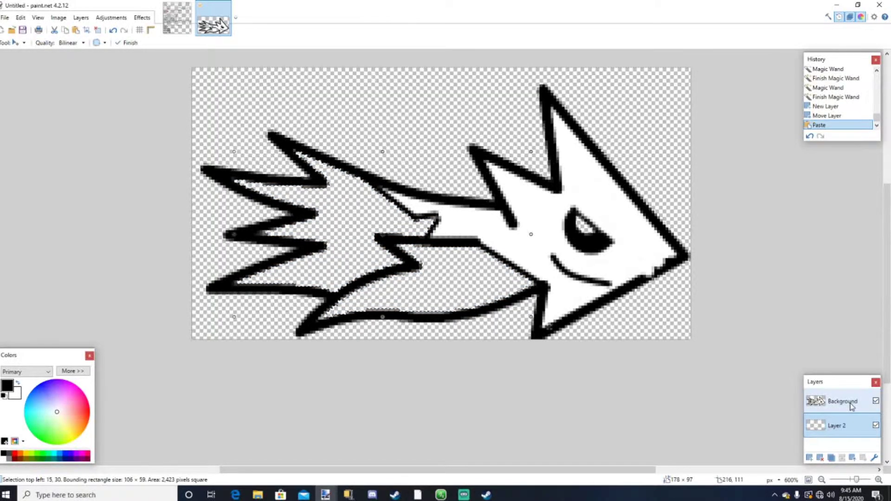
Step: With Background hidden, fill the flame and tail areas white on Layer 2
click(875, 401)
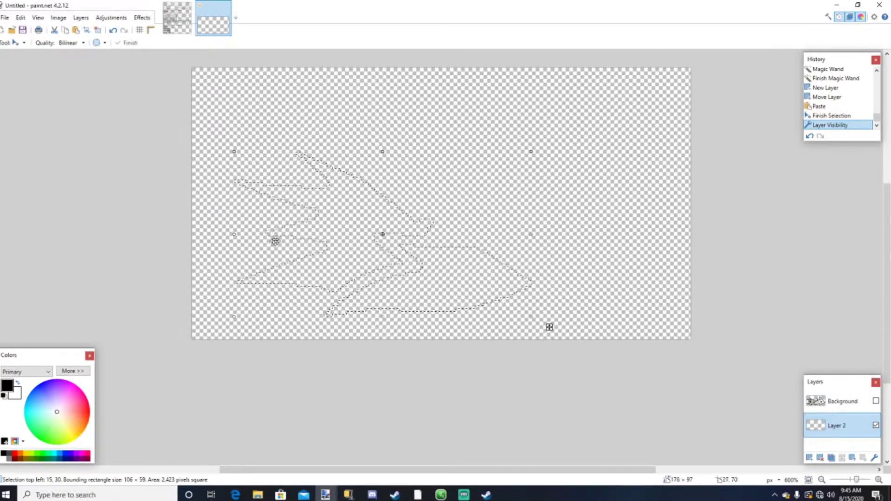
click(24, 43)
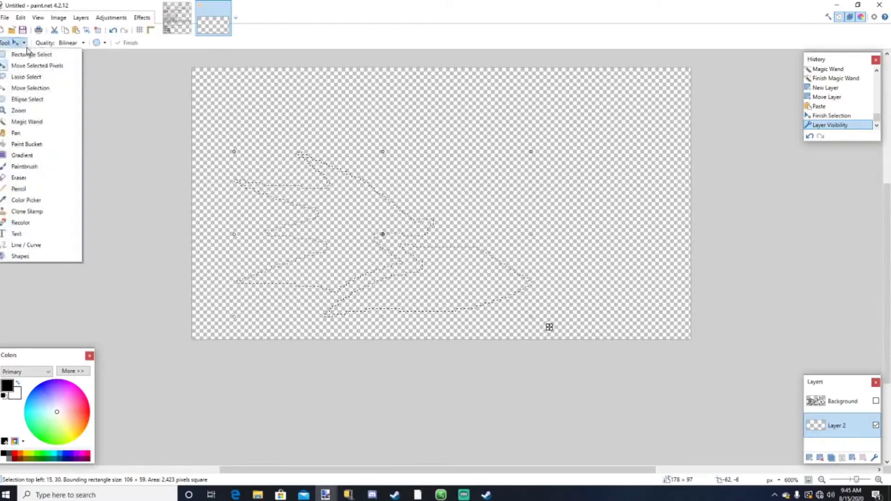
click(24, 144)
click(336, 231)
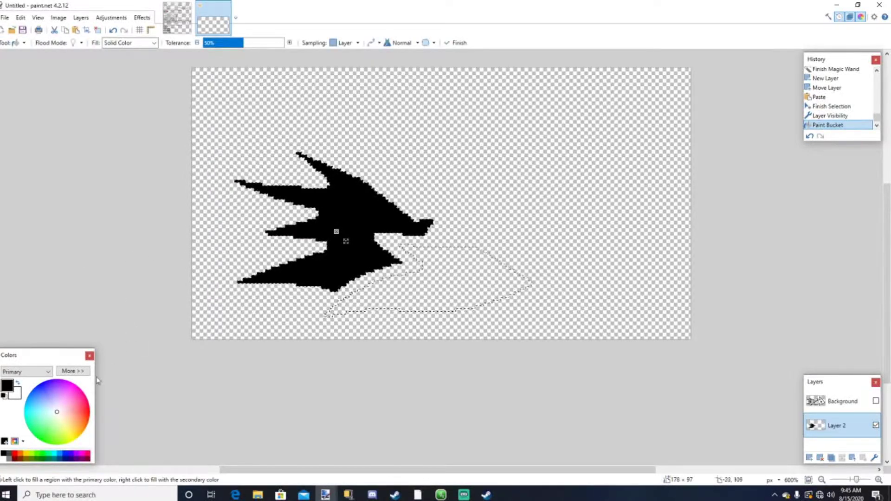
click(19, 383)
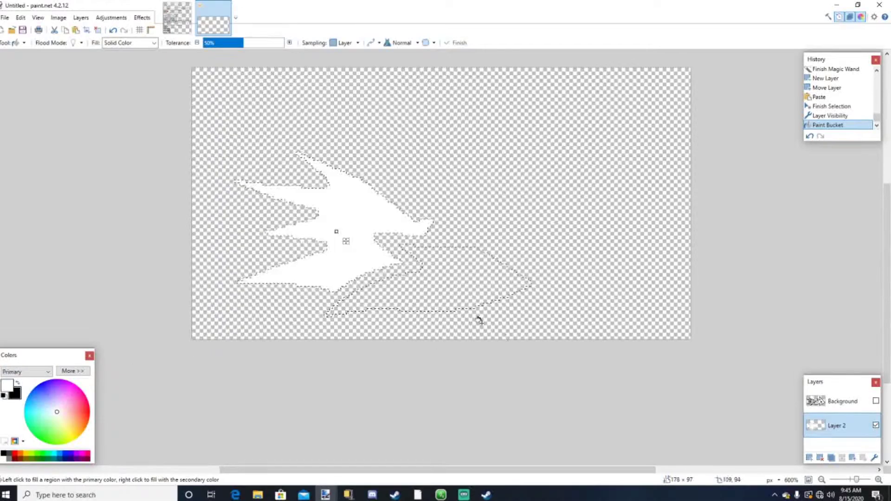
click(458, 286)
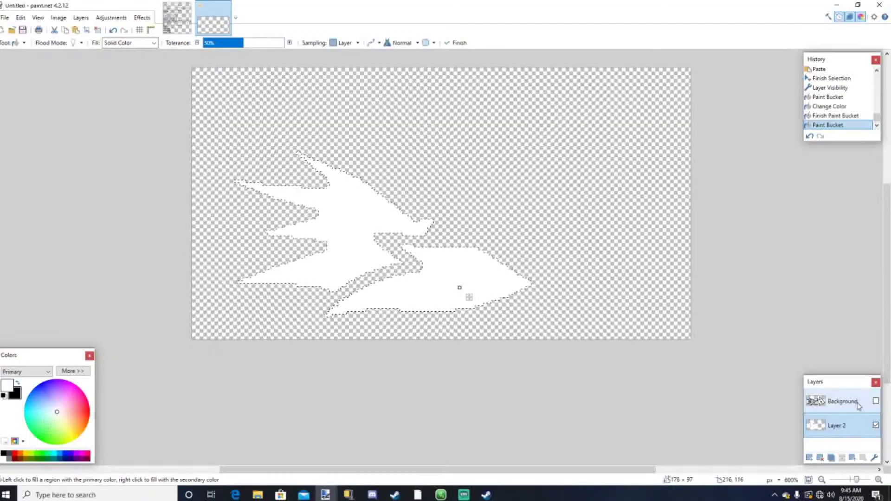
key(Return)
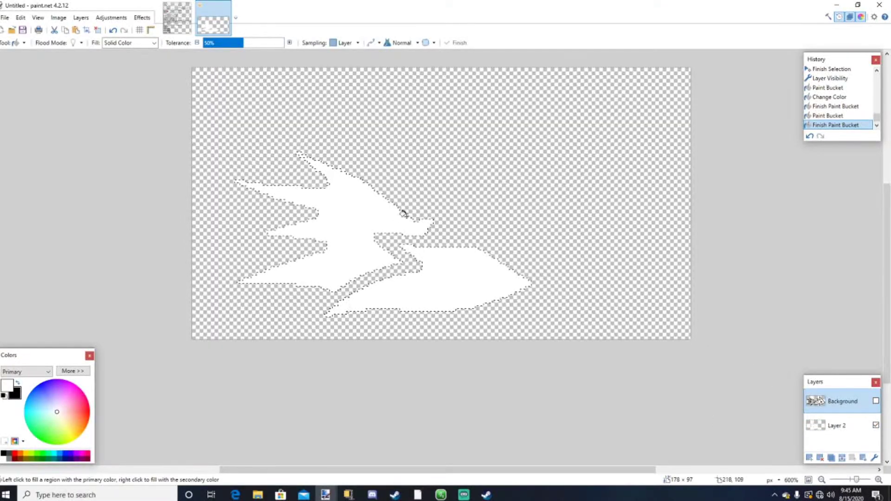
click(876, 401)
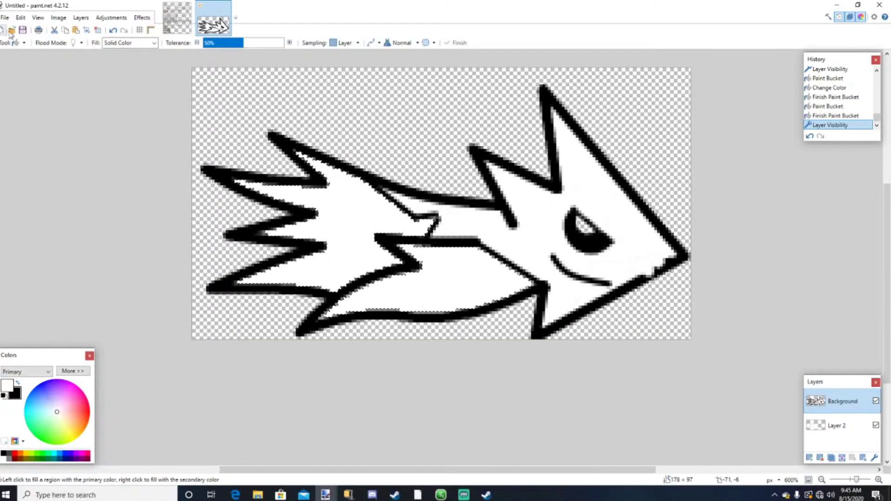
Step: Select the eye region, paste it onto Layer 2 with Background hidden, and bucket-fill it
click(23, 43)
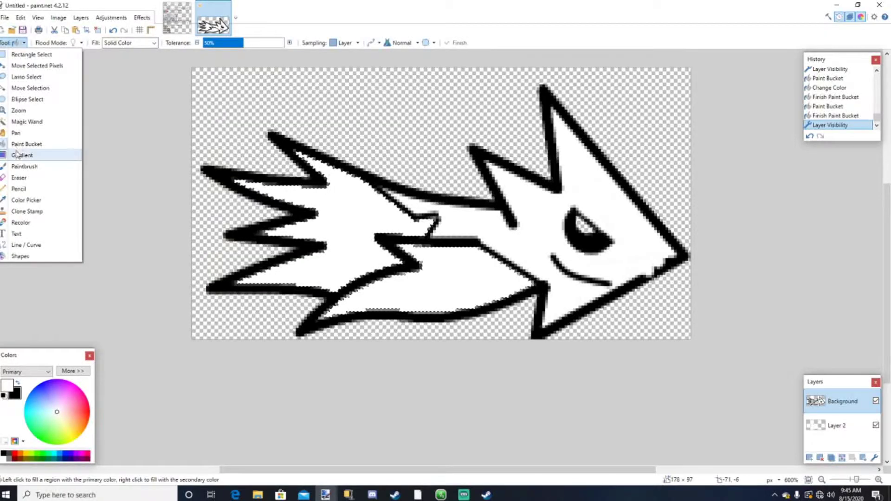
click(26, 122)
click(586, 223)
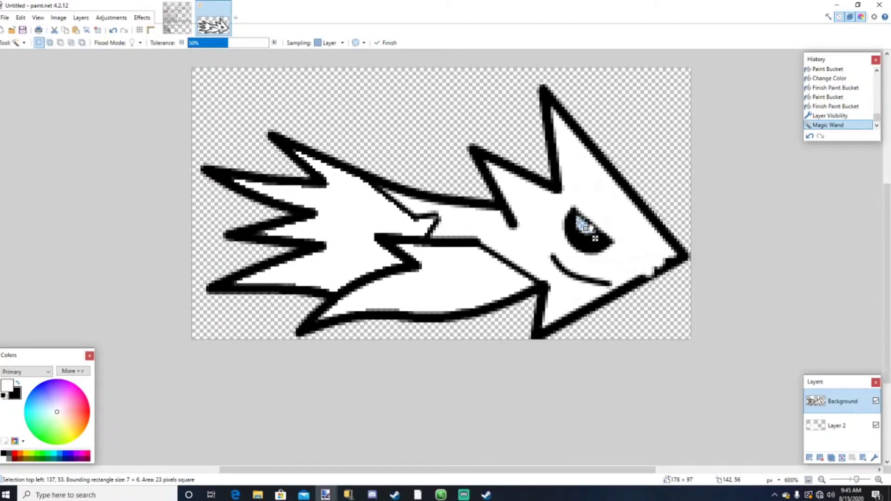
click(838, 425)
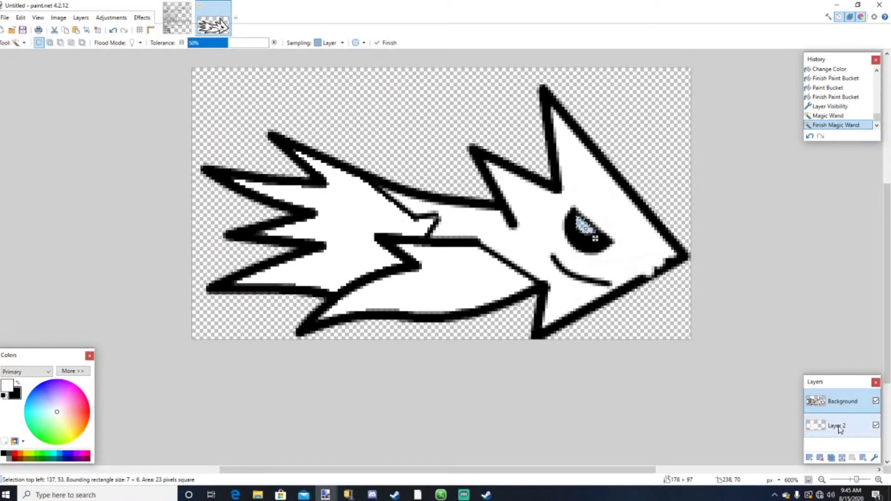
click(875, 401)
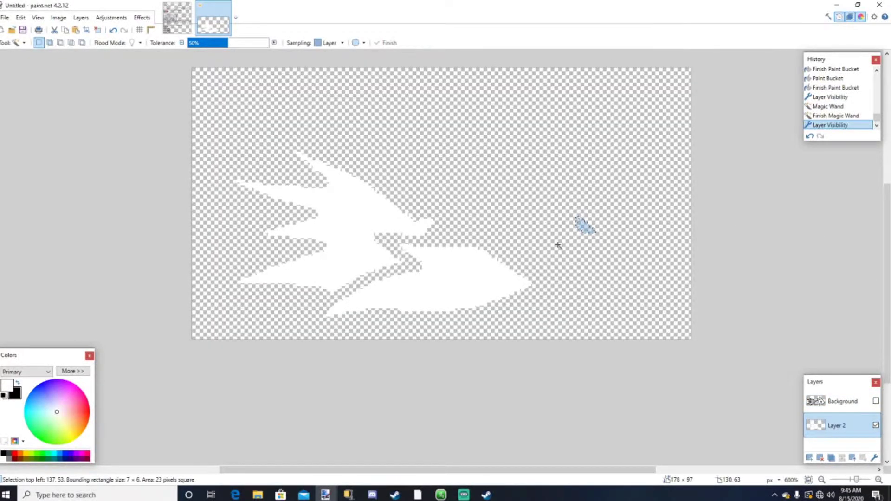
key(ctrl+v)
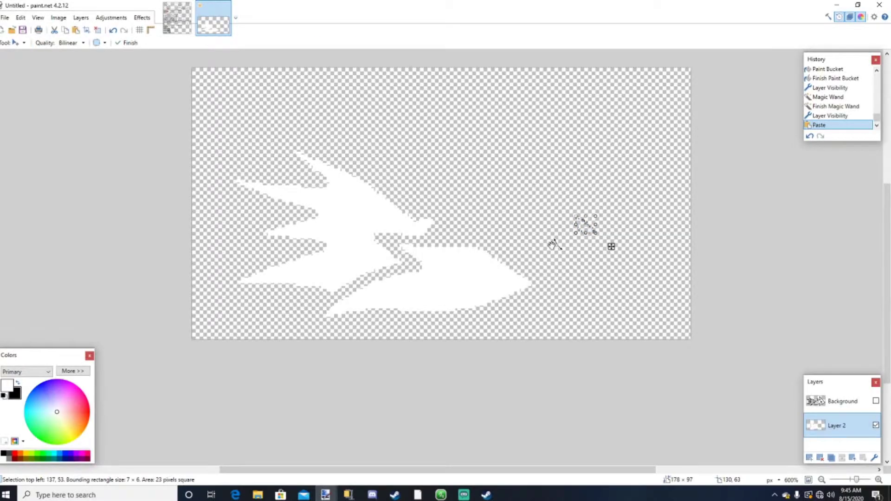
click(19, 42)
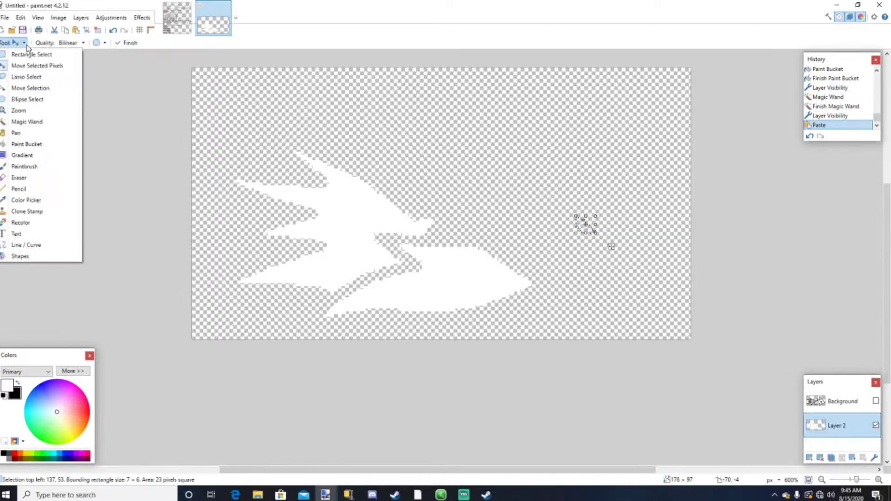
click(28, 144)
click(577, 220)
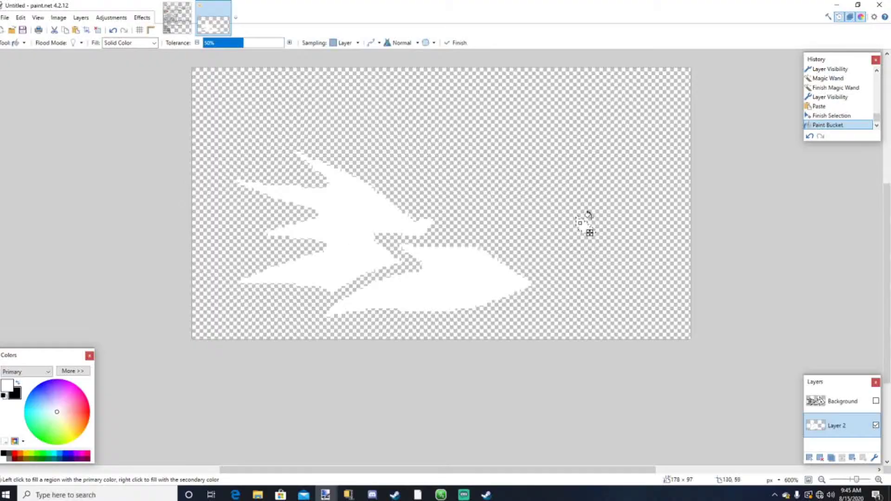
Step: Show and activate the Background outline layer, and hide Layer 2's white fill
click(876, 401)
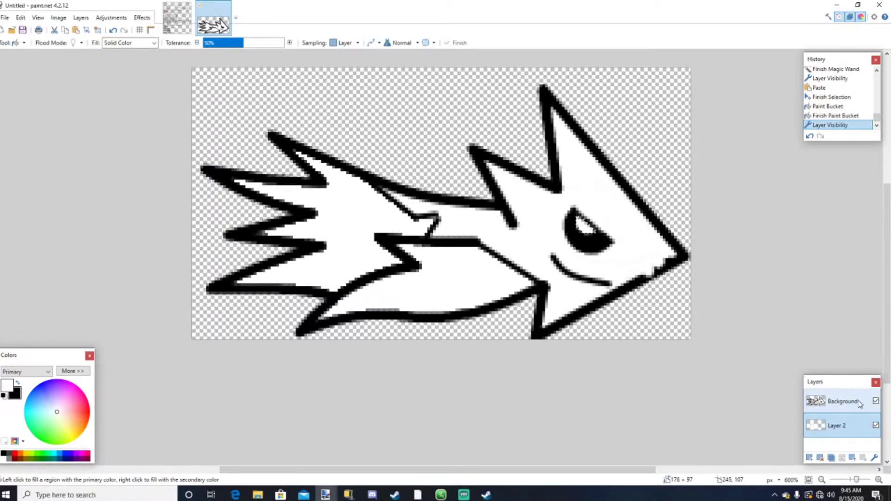
click(861, 404)
click(877, 425)
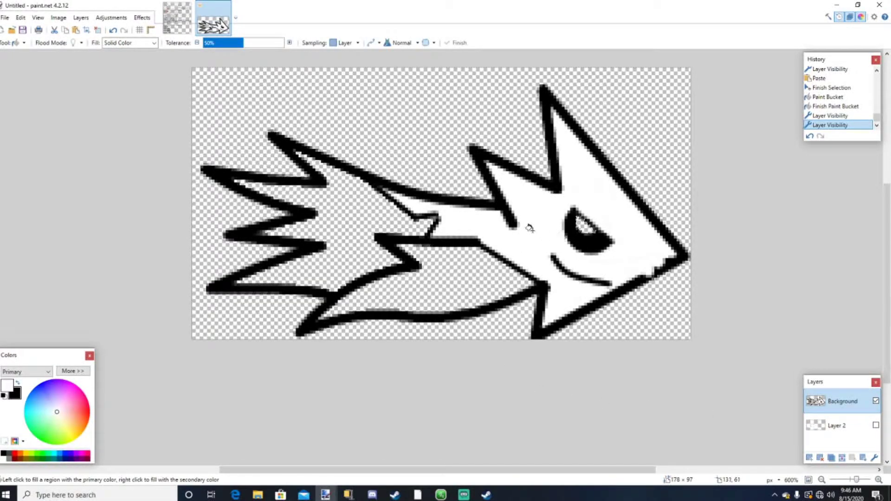
Step: Rectangle-select the whole ship drawing and switch to the GJ_GameSheet02-uhd.png sheet
click(21, 44)
click(26, 55)
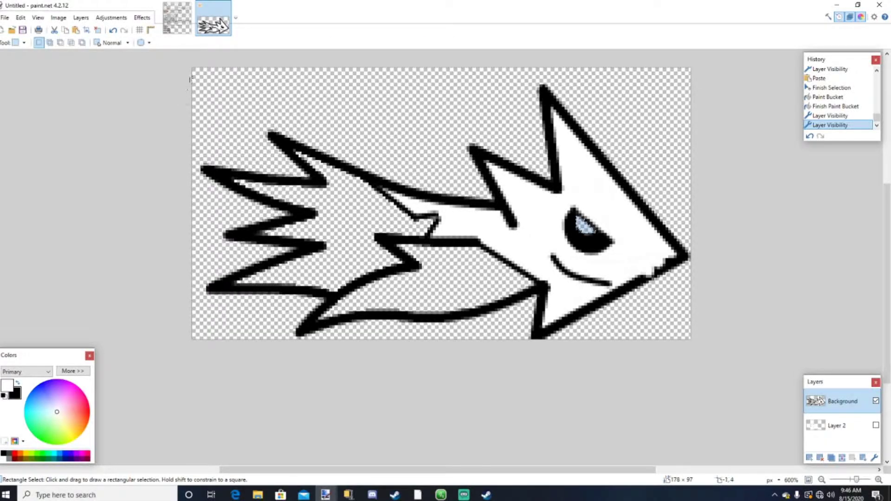
drag(193, 67, 710, 341)
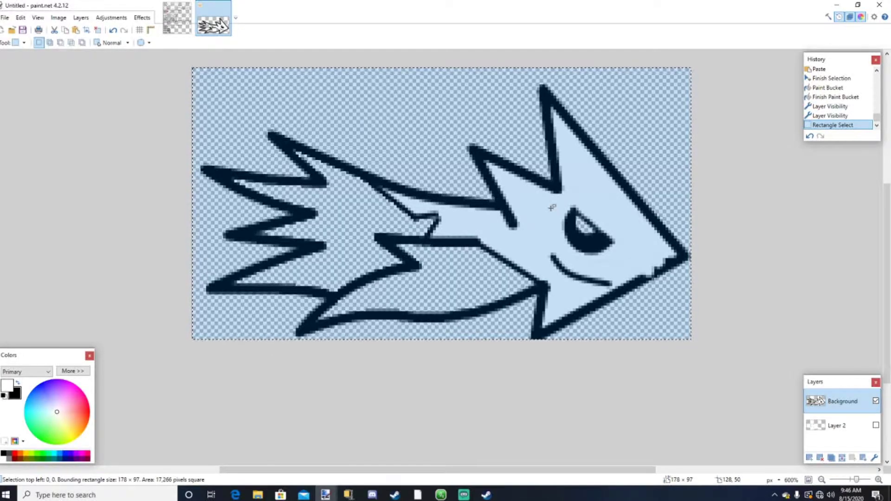
click(176, 18)
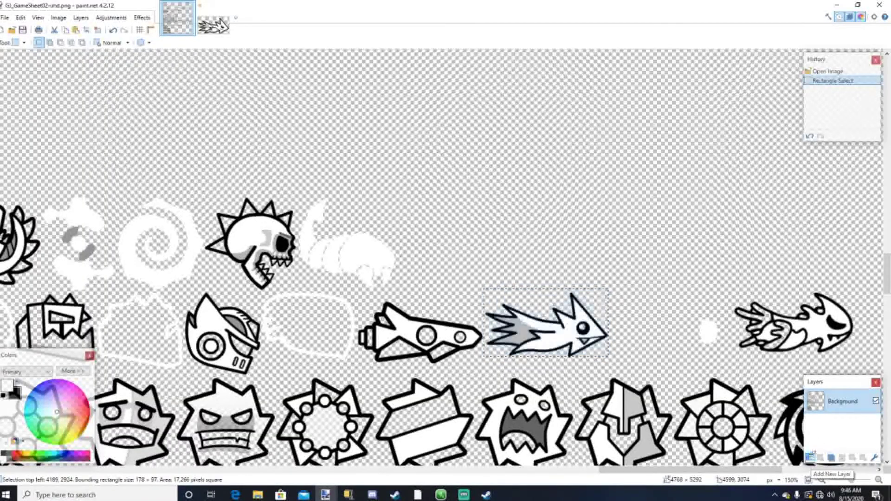
Step: Add an empty Layer 2 to the sprite sheet, then scroll around the sheet looking for a spot
click(810, 458)
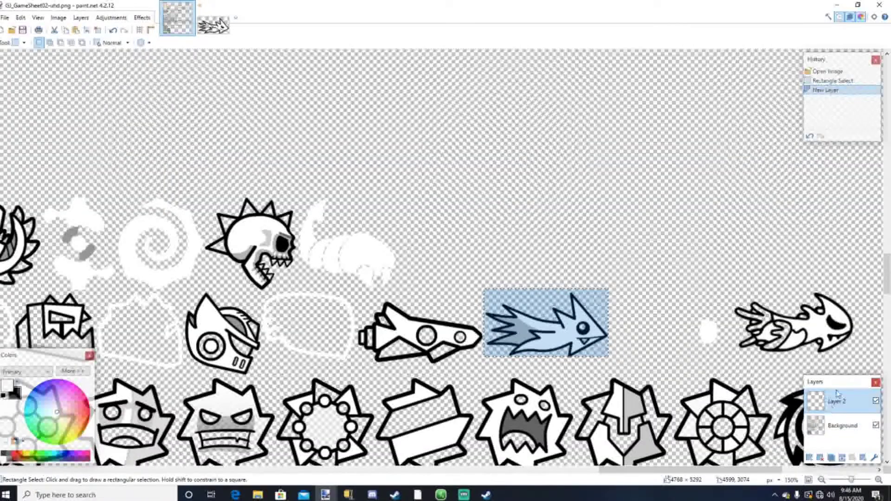
scroll(579, 301, down, 5)
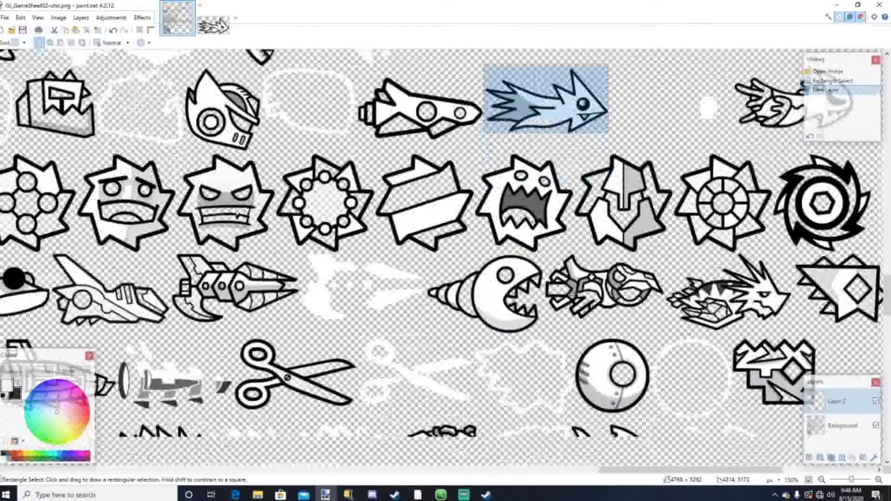
scroll(572, 293, up, 3)
scroll(572, 293, down, 4)
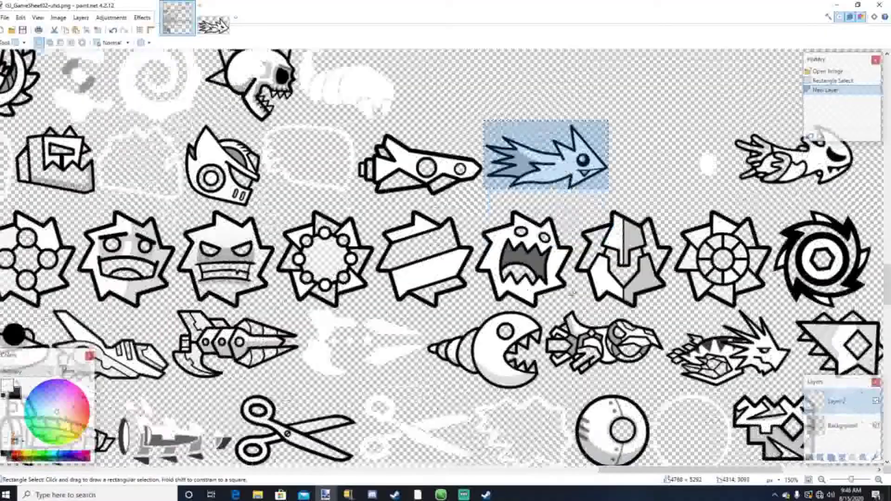
scroll(573, 293, up, 4)
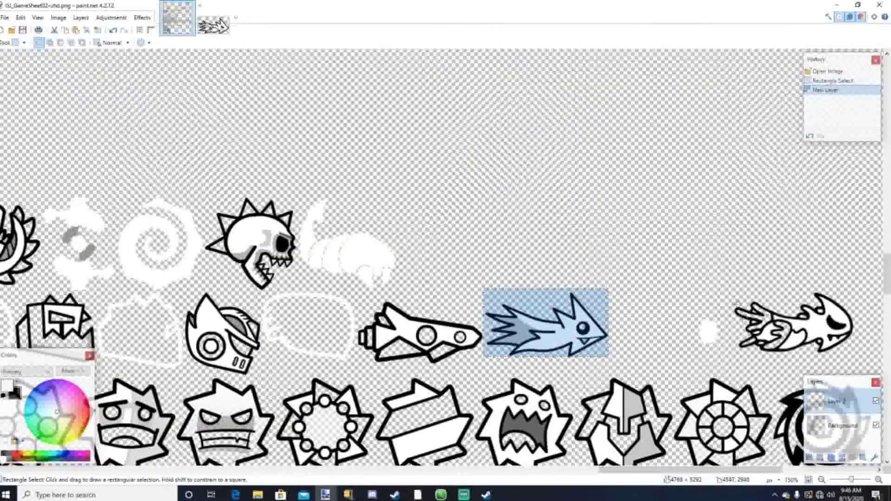
scroll(441, 256, down, 5)
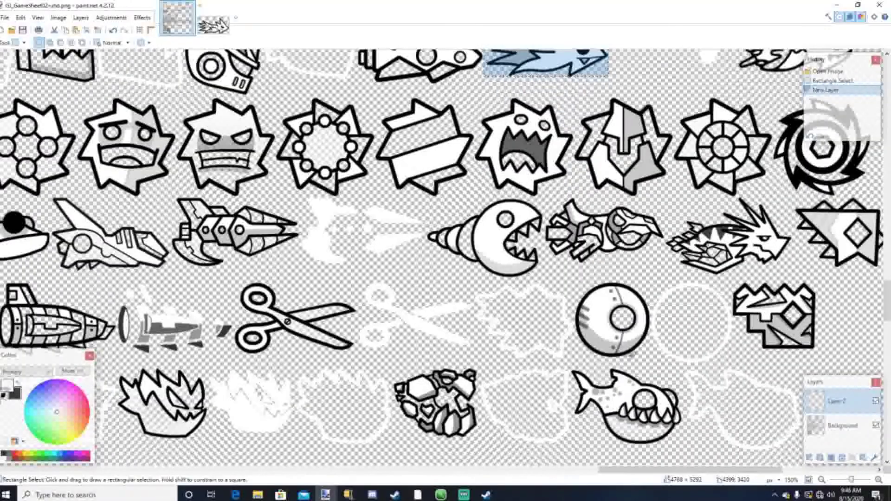
scroll(633, 354, down, 2)
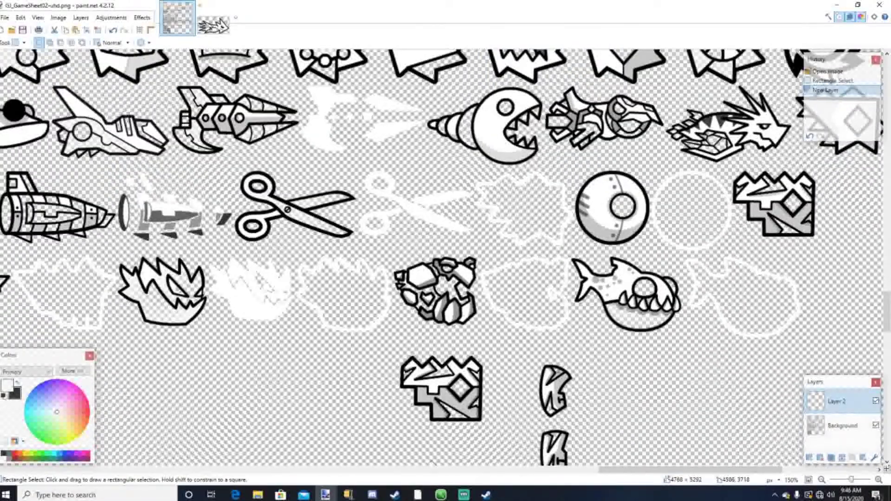
scroll(674, 290, up, 5)
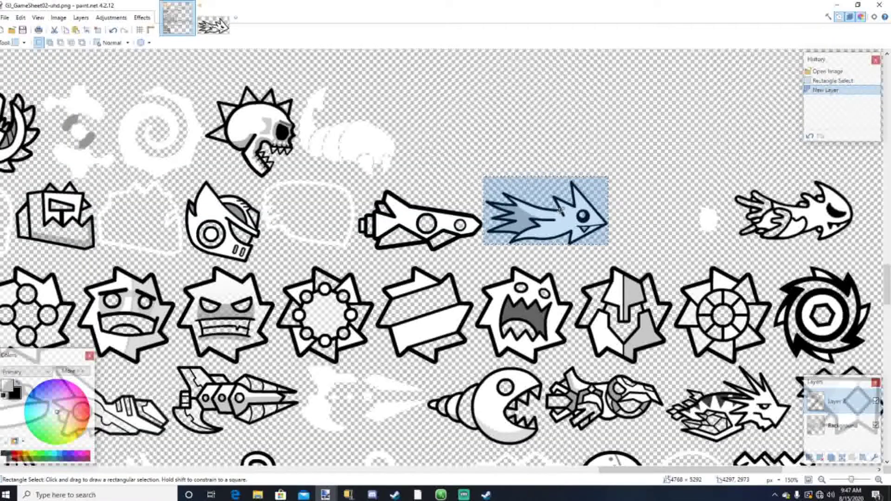
scroll(581, 124, down, 5)
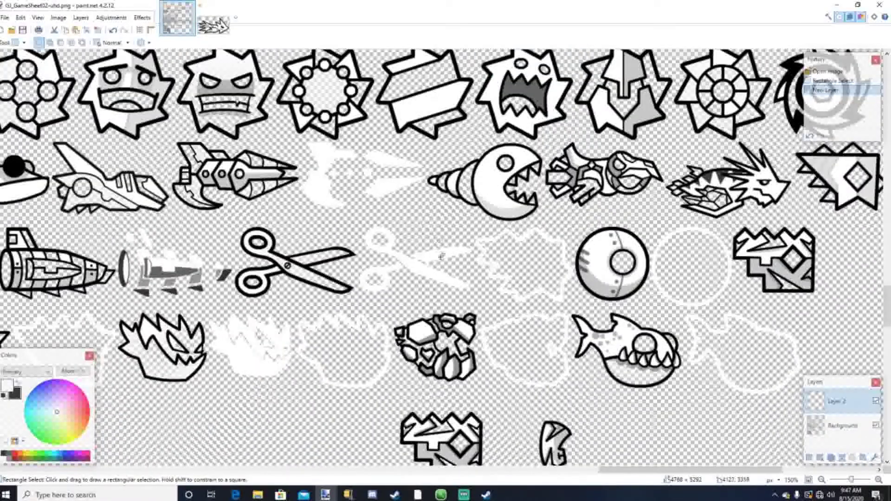
scroll(441, 256, down, 3)
scroll(441, 256, up, 8)
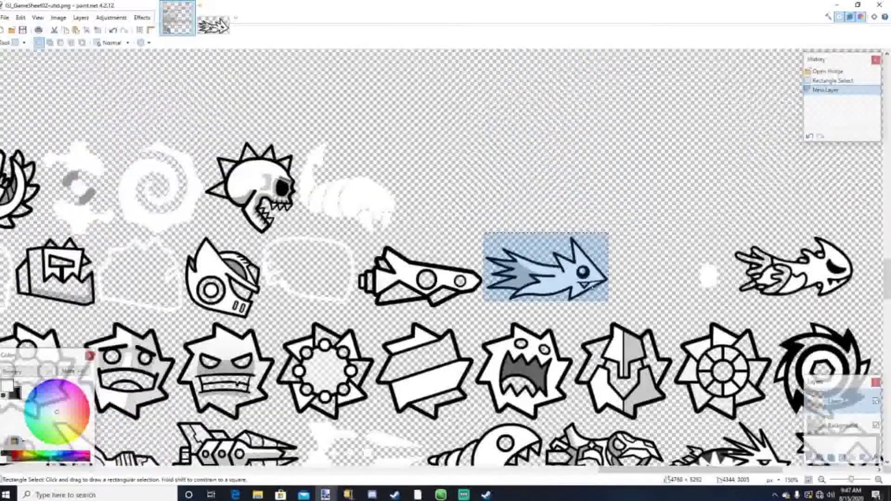
scroll(597, 279, up, 5)
scroll(597, 278, down, 4)
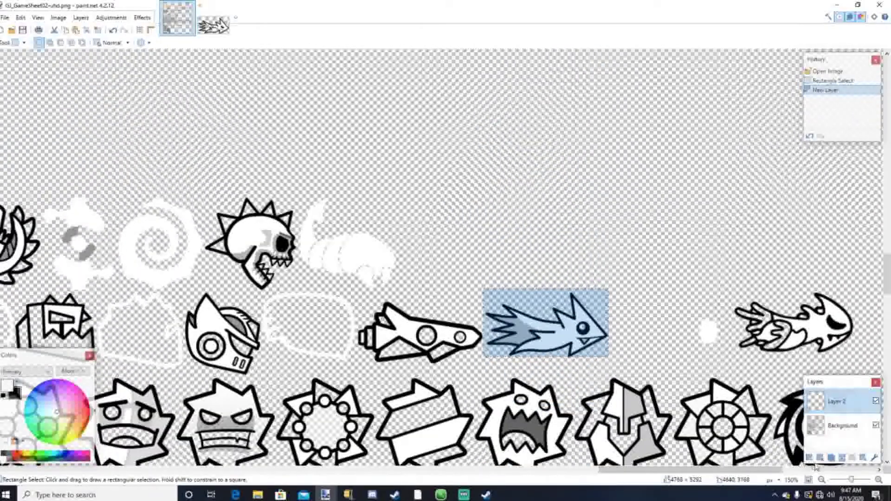
scroll(669, 368, down, 5)
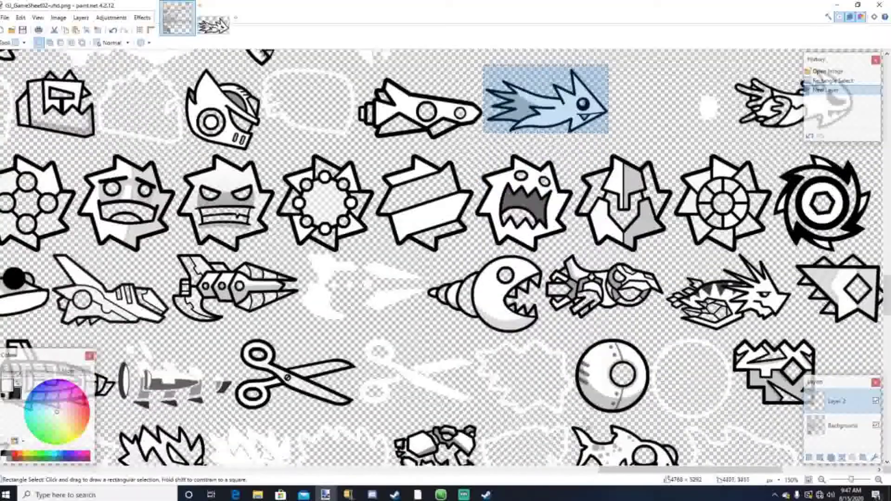
drag(670, 472, 624, 483)
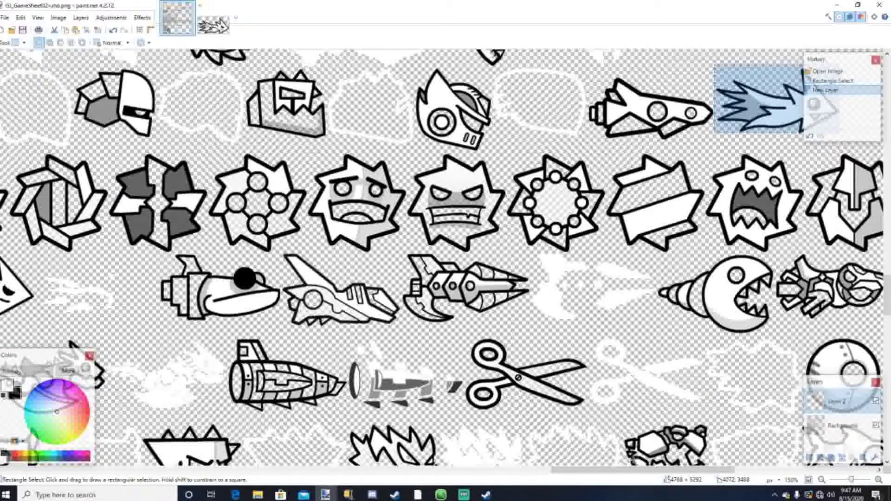
scroll(625, 354, down, 3)
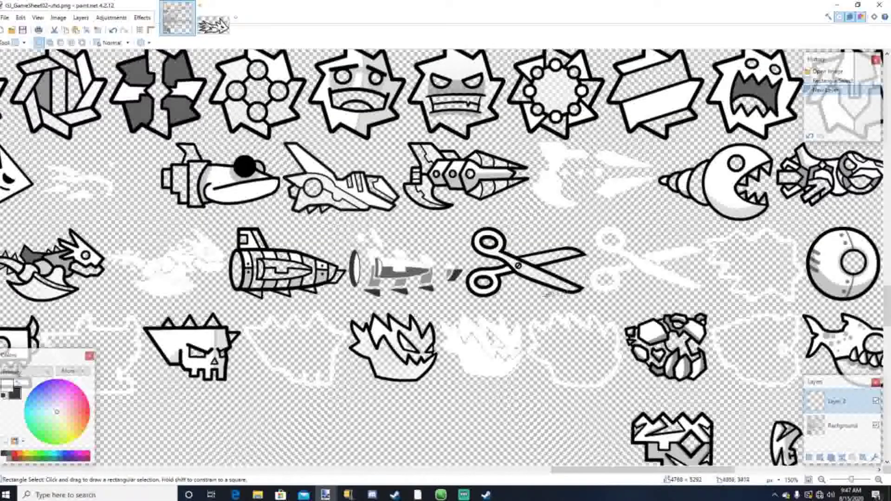
scroll(539, 295, down, 3)
scroll(534, 296, up, 3)
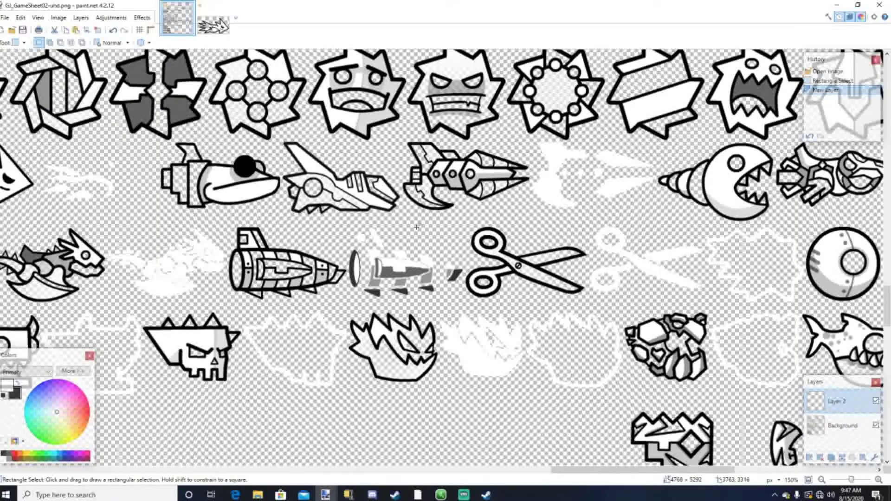
Step: Paste the ship drawing into the sheet and drag it over the scissors sprite
key(ctrl+v)
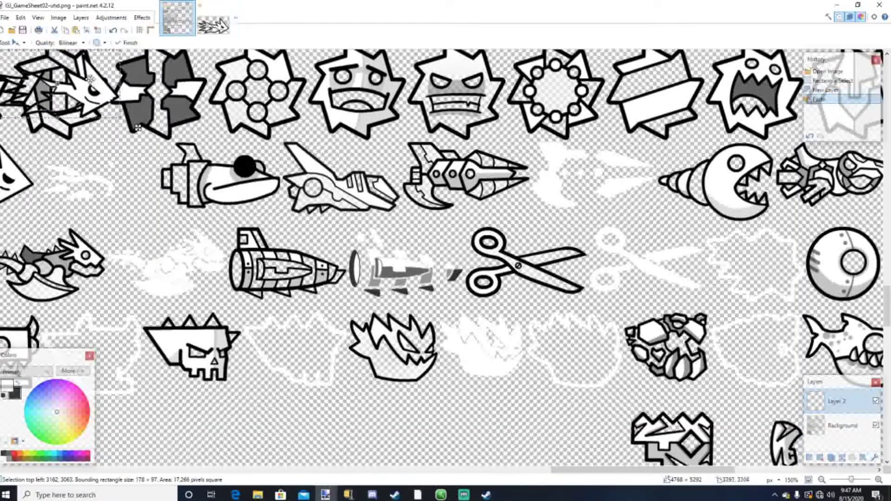
drag(99, 96, 602, 300)
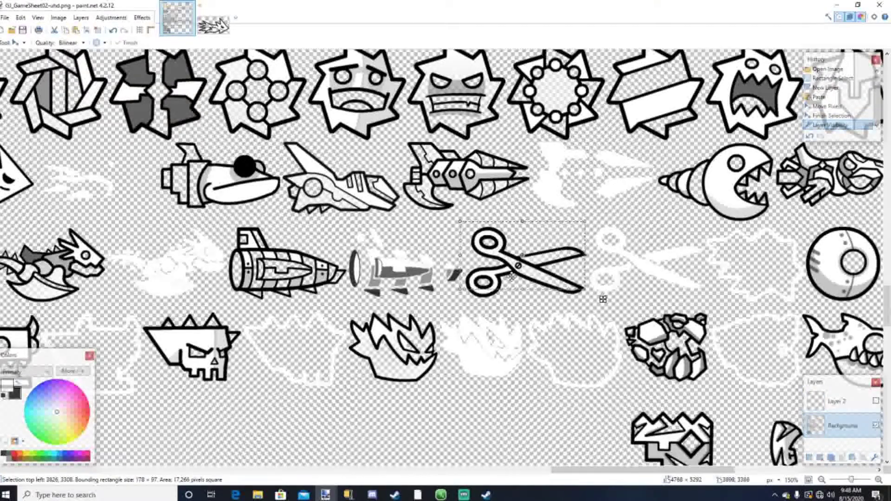
Step: Restore the scissors selection and delete the scissors sprite from the Background
key(ctrl+d)
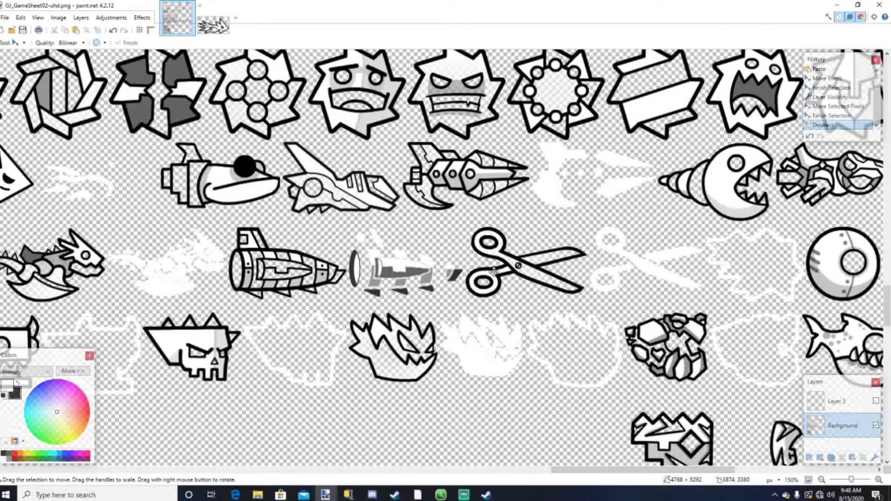
click(112, 31)
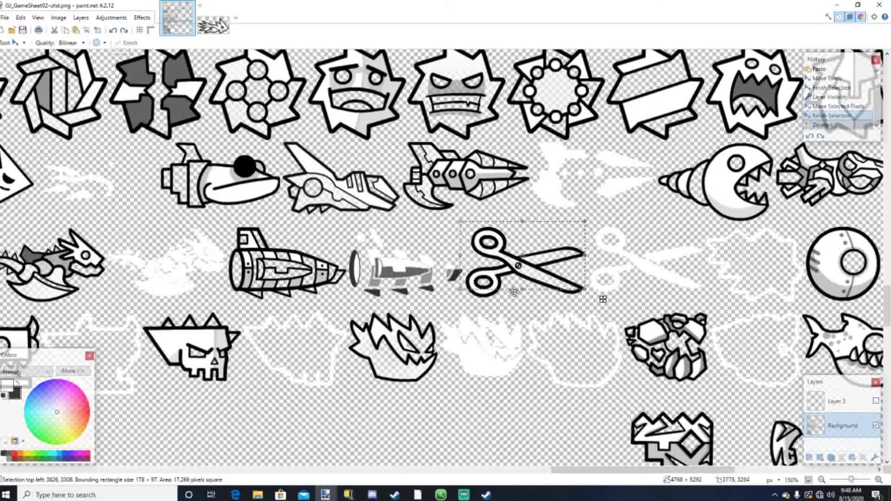
key(Delete)
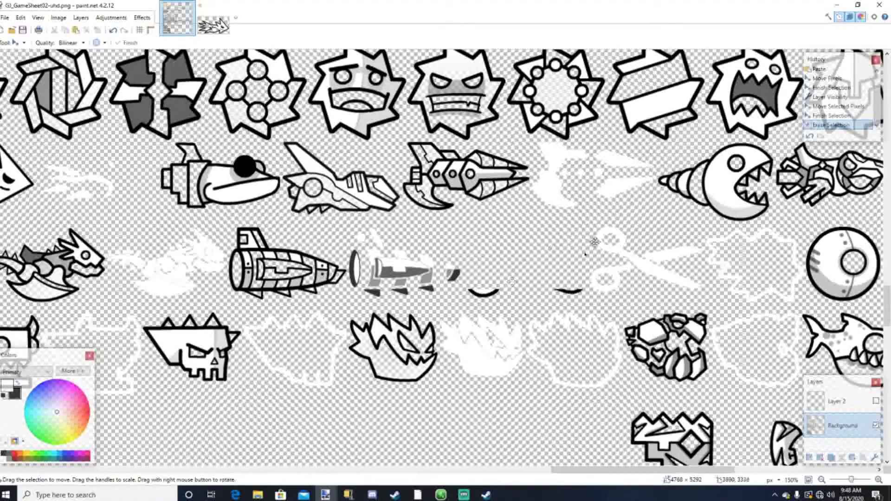
Step: Rectangle-select and delete the leftover scissor fragments around the slot
click(31, 55)
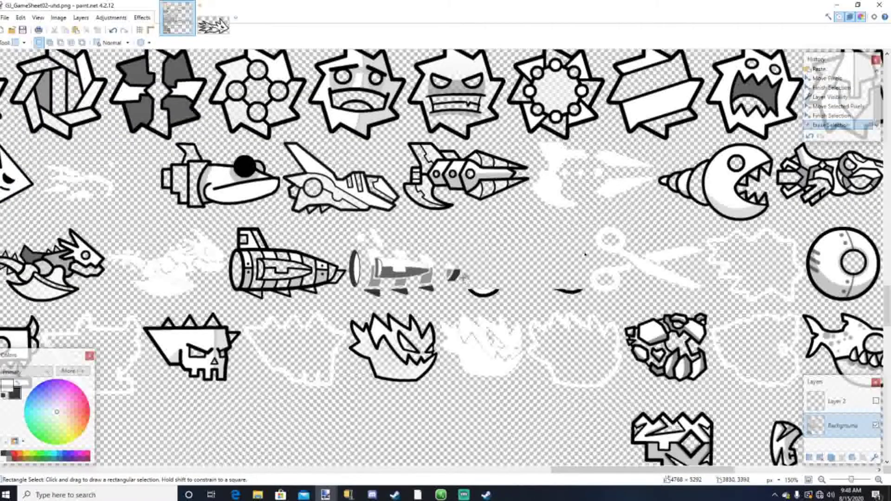
drag(465, 277, 501, 292)
drag(584, 301, 587, 301)
key(Delete)
drag(573, 242, 590, 266)
key(Delete)
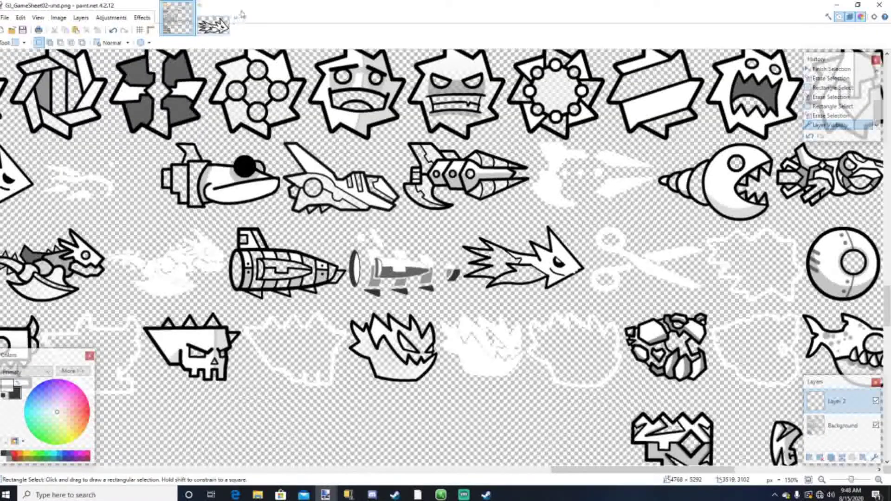
Step: In the Untitled image, hide the outline layer, then show and select all of Layer 2
click(213, 23)
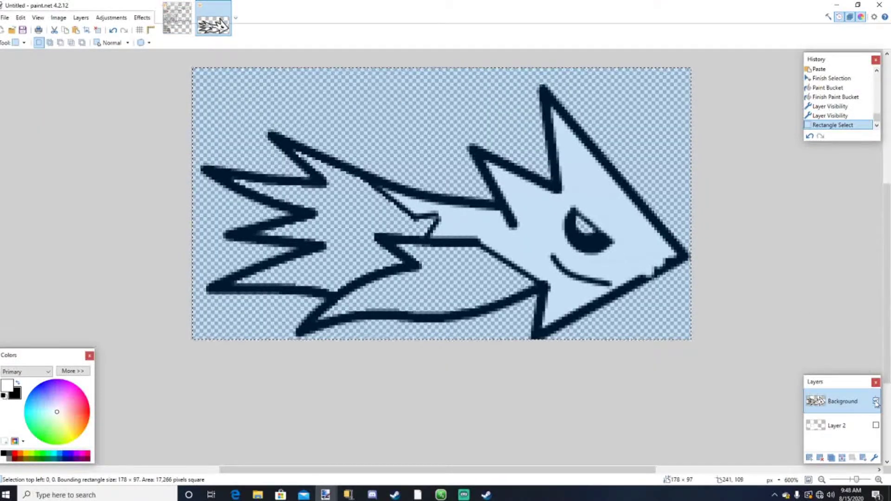
click(876, 401)
click(838, 426)
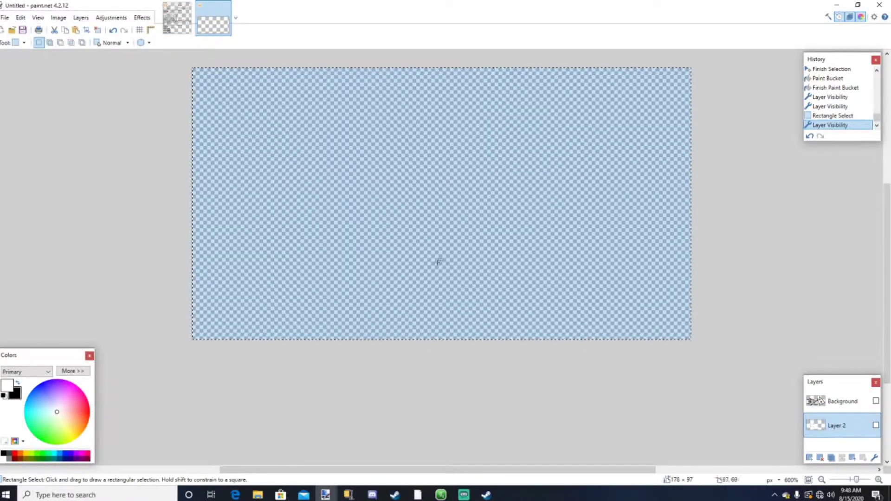
click(876, 426)
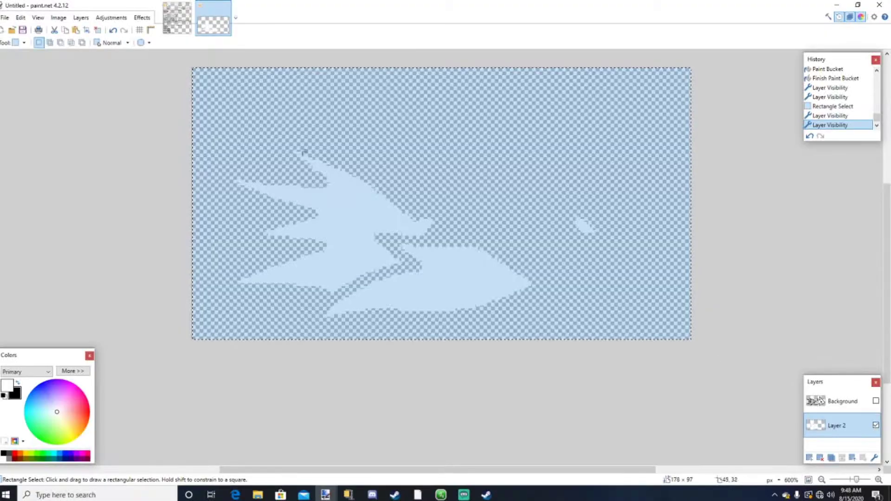
key(ctrl+a)
Step: Undo an accidental paste and a 167-degree rotation of the glow
key(ctrl+v)
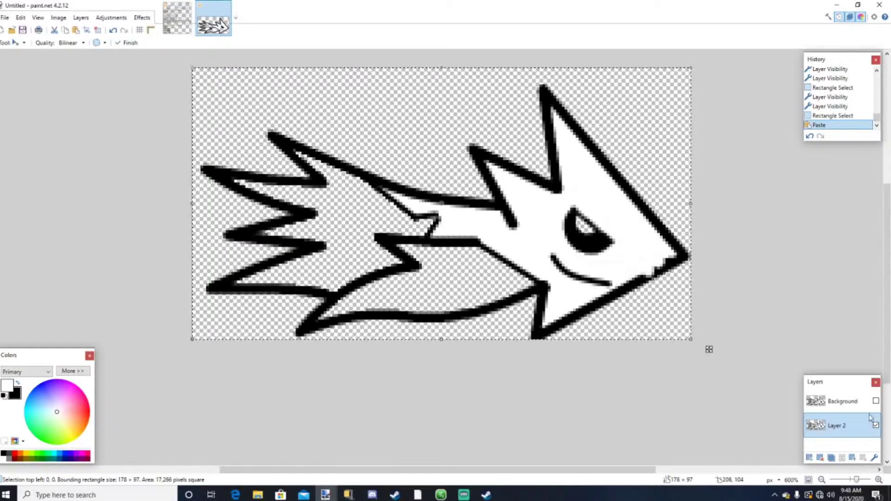
click(113, 30)
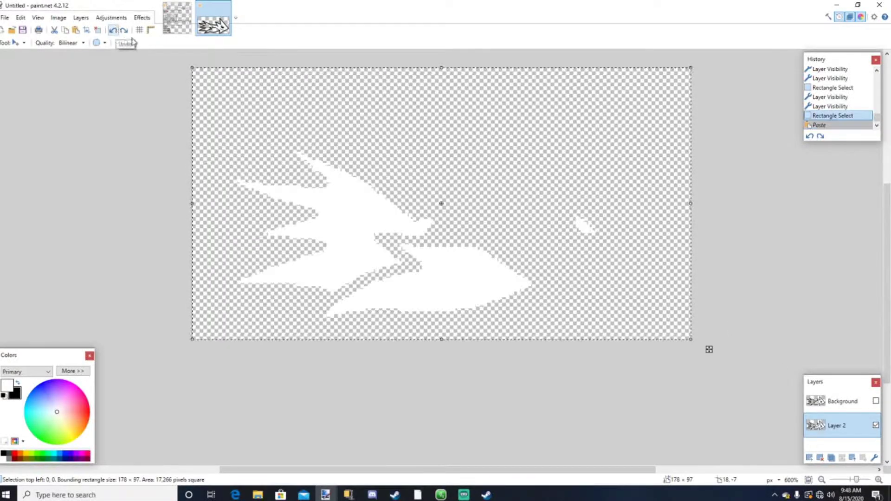
drag(189, 64, 681, 416)
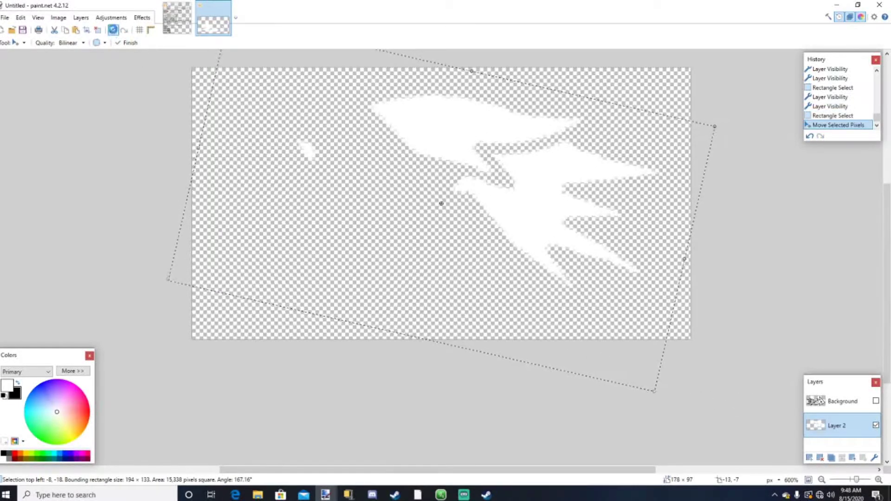
click(113, 30)
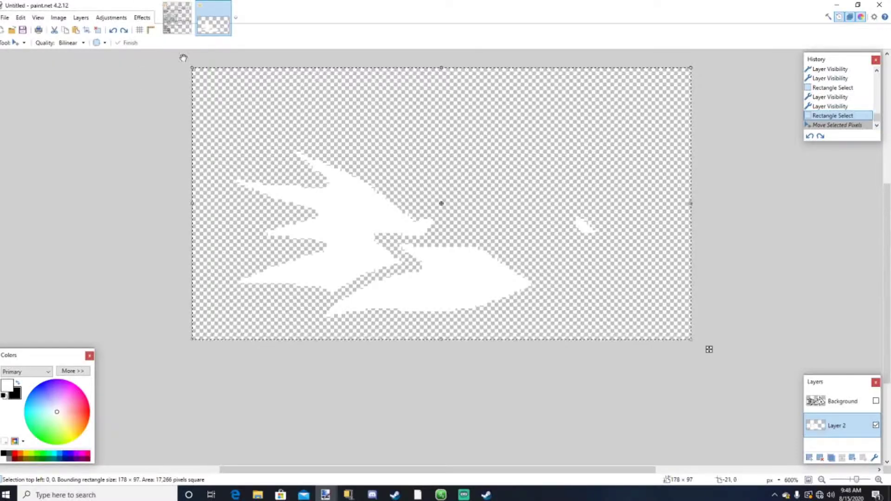
Step: Choose Rectangle Select and return to the GJ_GameSheet02-uhd.png sprite sheet
click(18, 42)
click(28, 54)
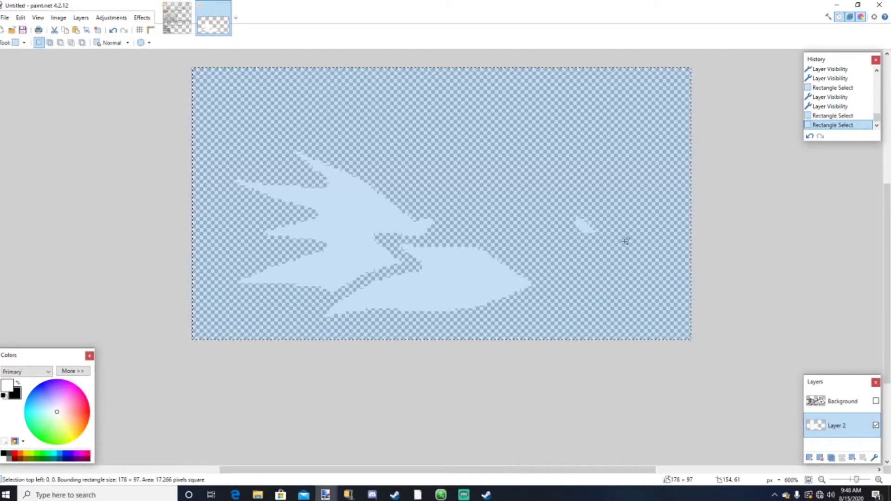
click(171, 18)
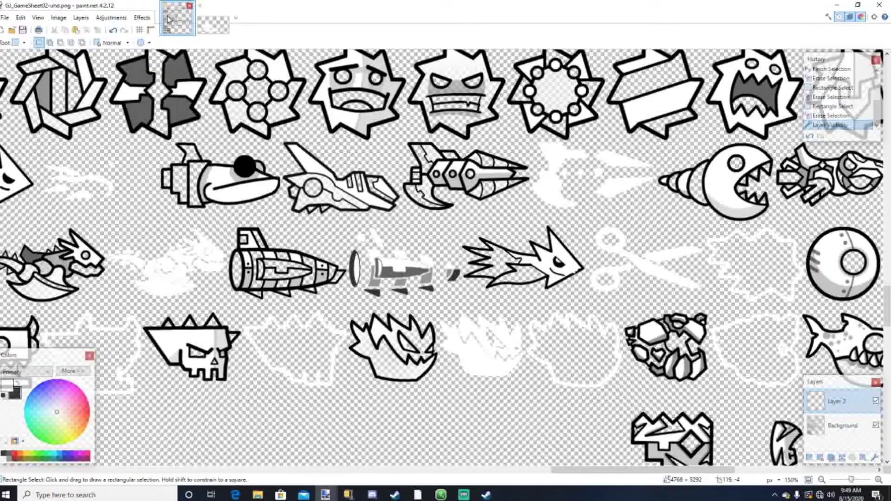
Step: Paste the glow onto a new Layer 3, align it with the spike ship, and delete the old glow
key(ctrl+v)
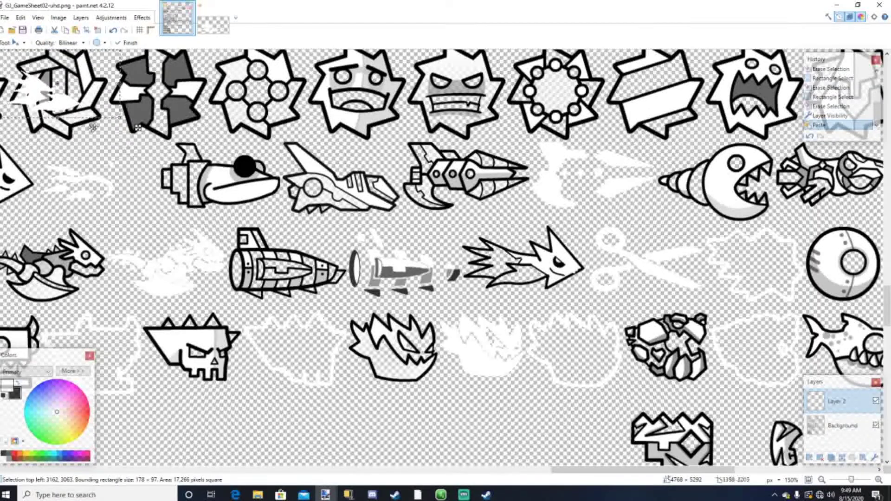
drag(145, 151, 672, 266)
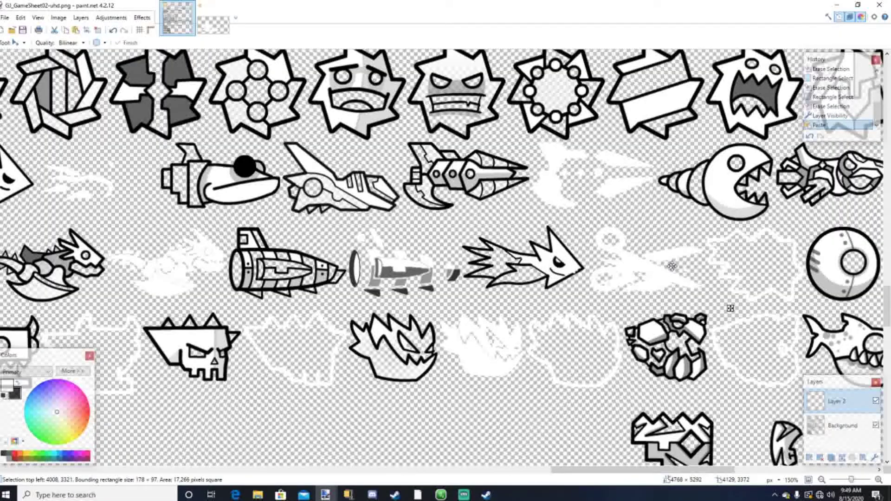
click(116, 30)
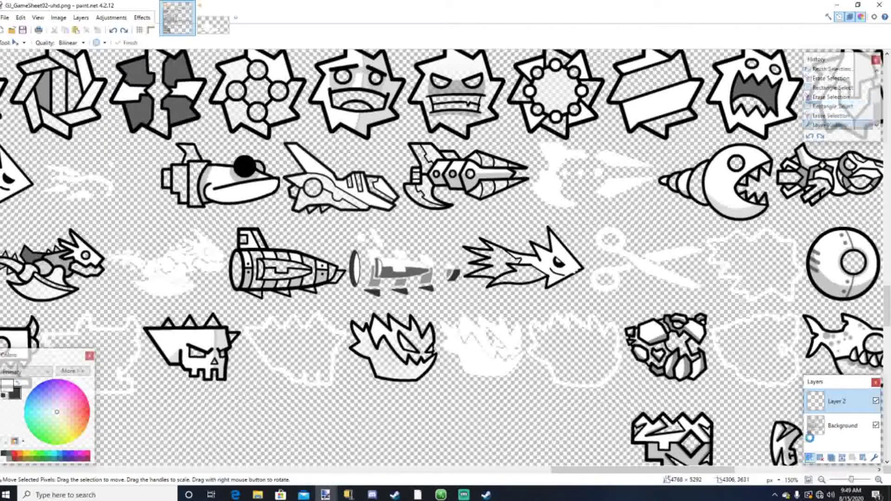
click(810, 458)
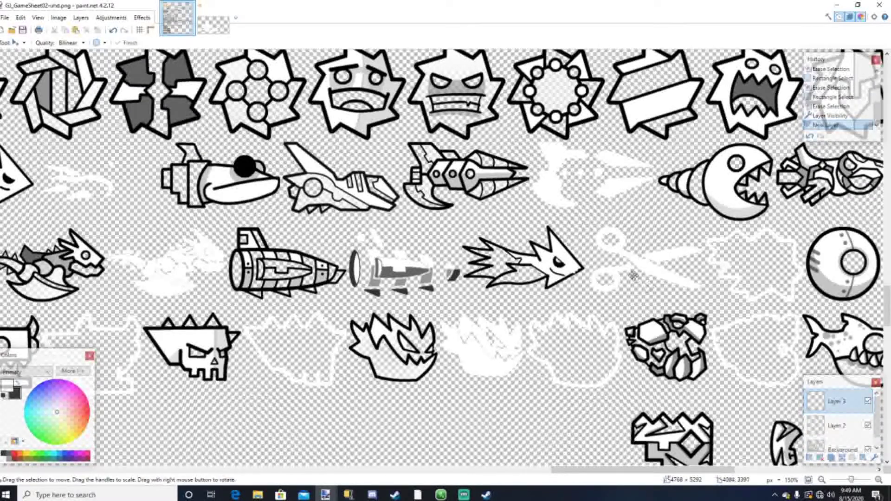
key(ctrl+v)
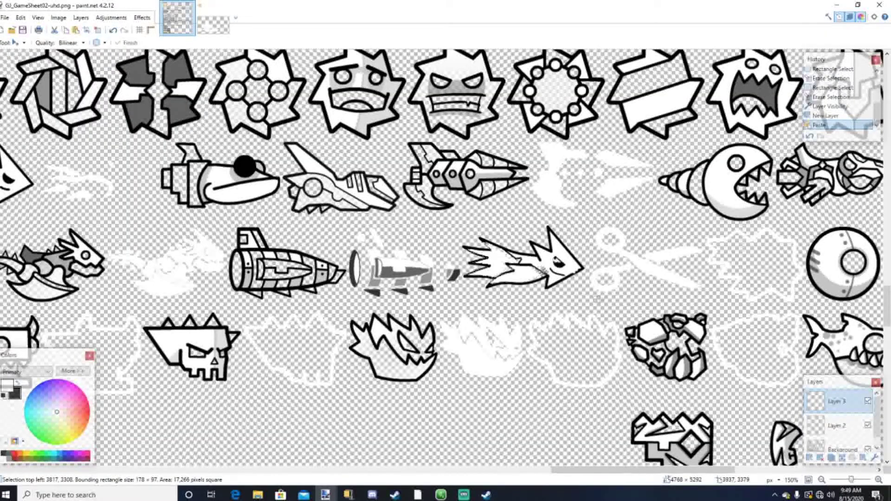
drag(608, 300, 722, 301)
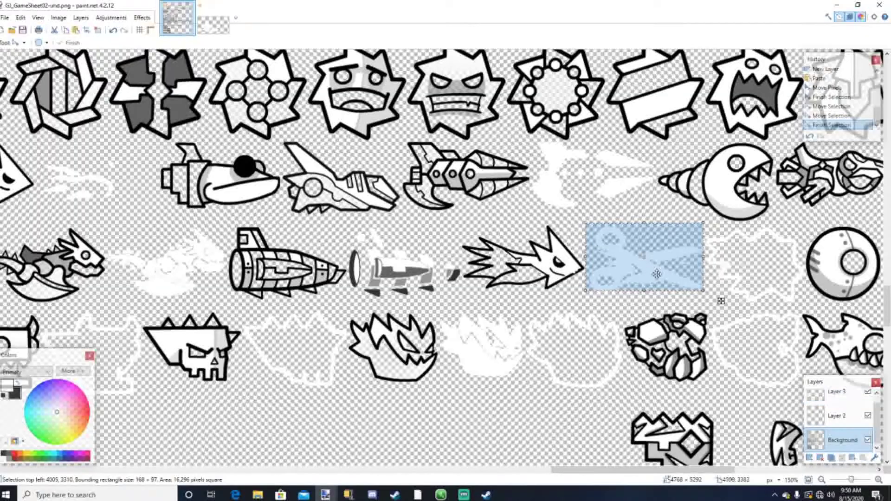
key(Delete)
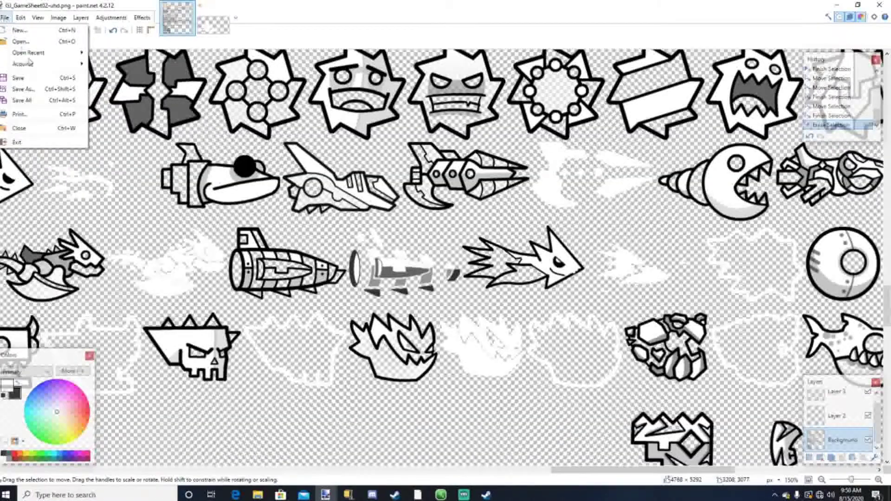
Step: Save the sheet as PNG over GJ_GameSheet02-uhd.png, flattening its layers
click(19, 30)
key(Return)
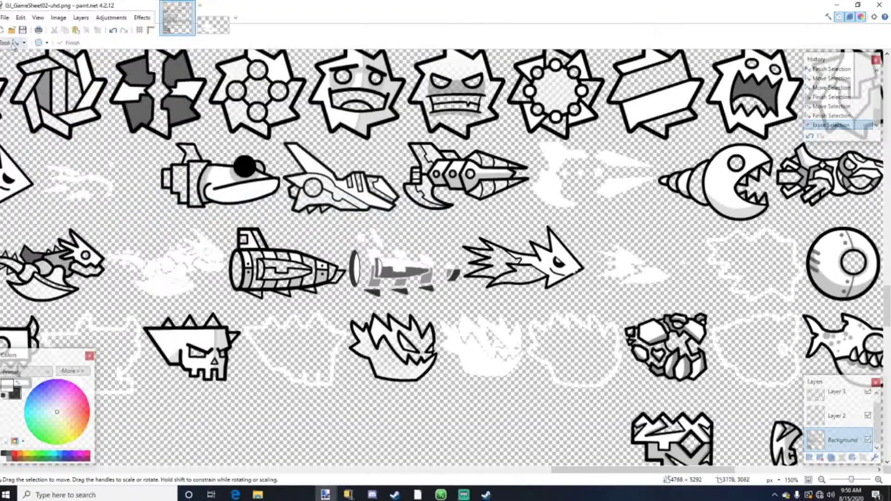
click(5, 17)
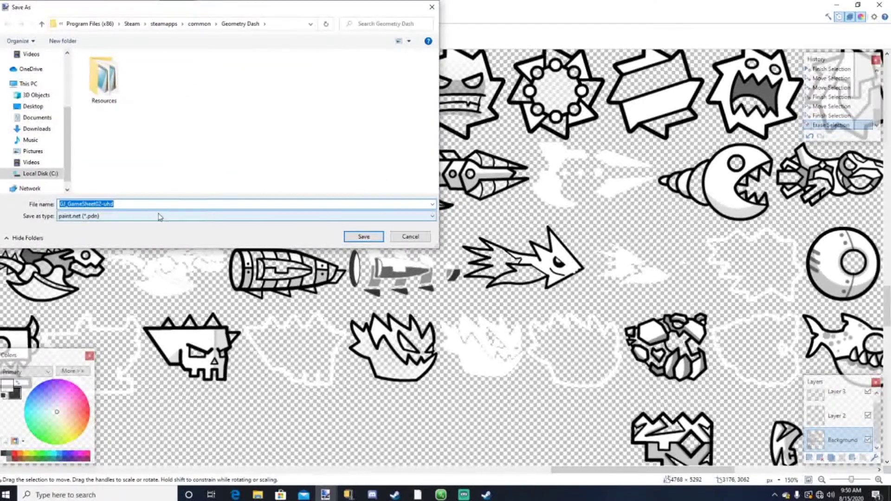
click(153, 216)
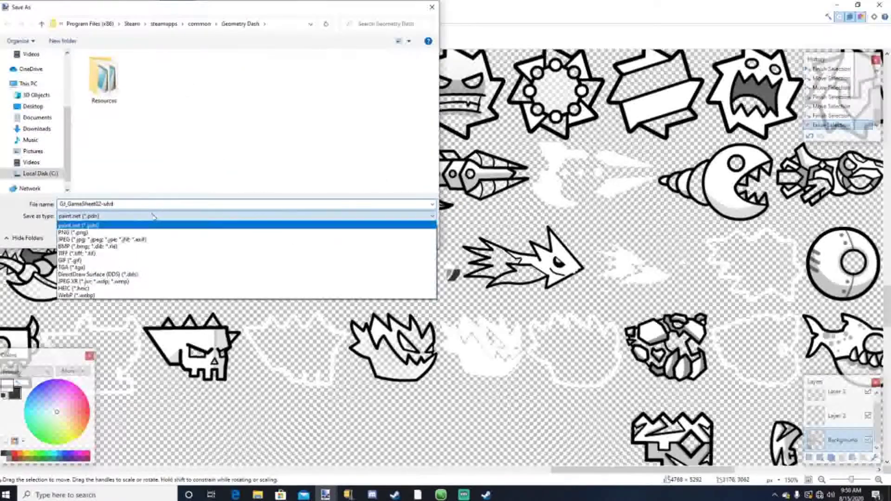
click(90, 233)
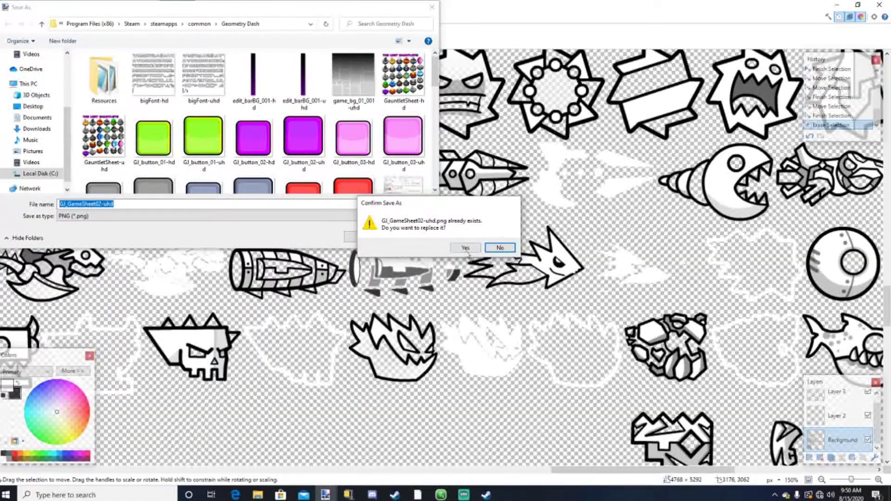
click(466, 249)
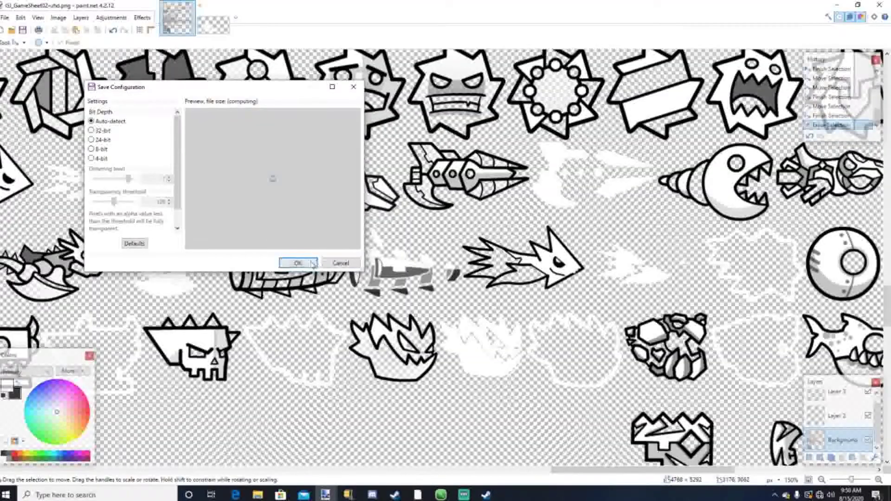
click(311, 264)
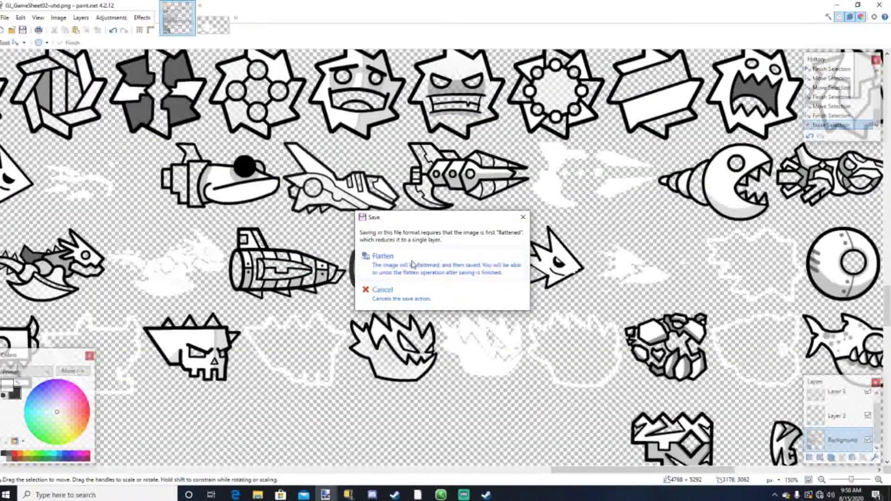
click(413, 264)
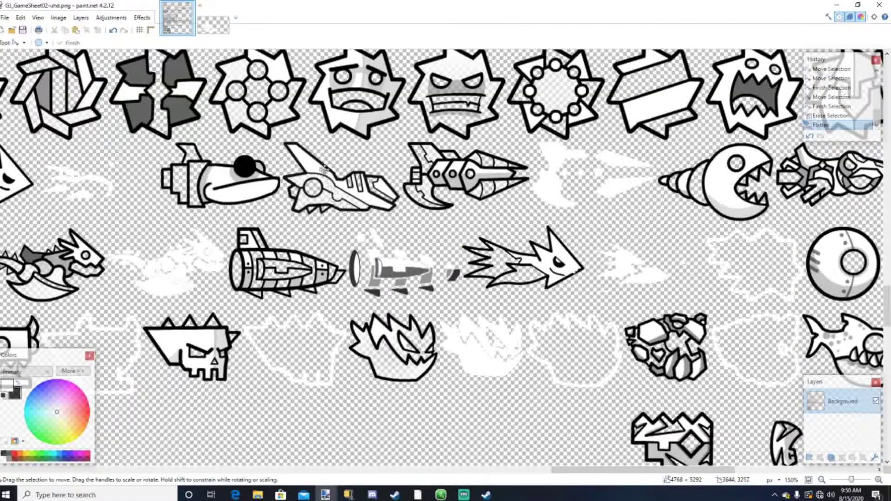
Step: Close the sheet, discard Untitled, close Geometry Dash properties and Steam, then launch Geometry Dash
click(879, 5)
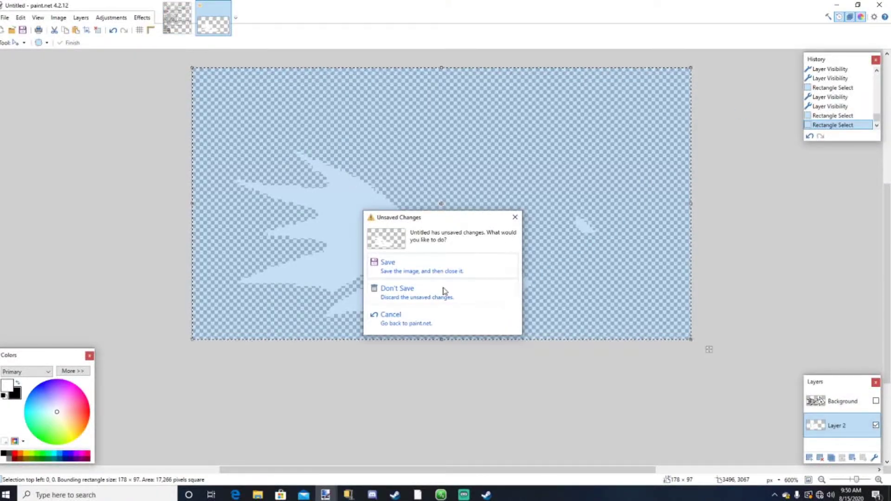
click(445, 292)
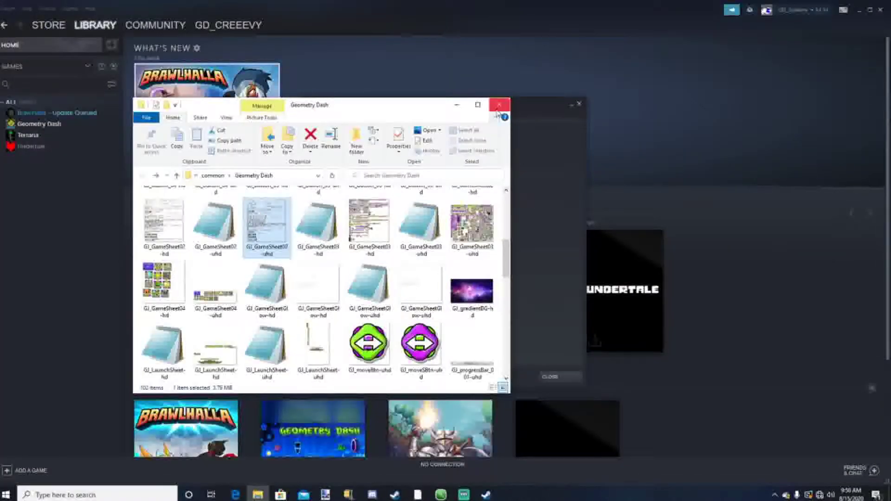
click(503, 105)
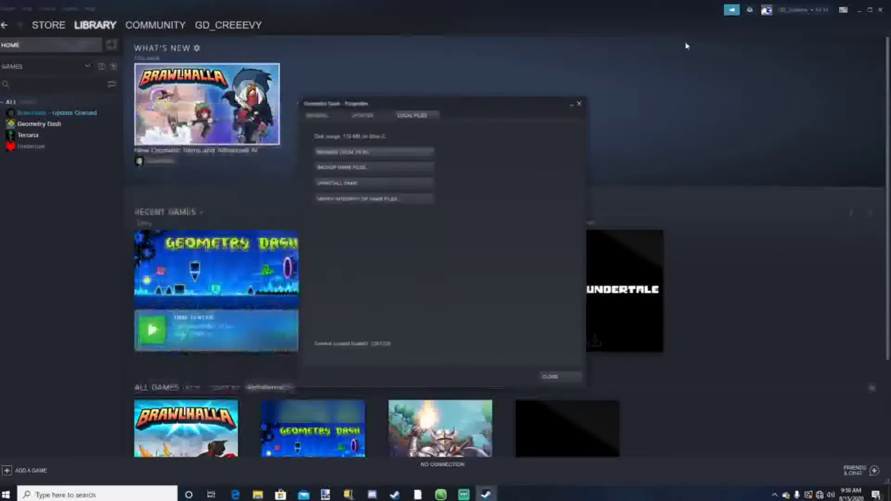
click(579, 105)
click(881, 14)
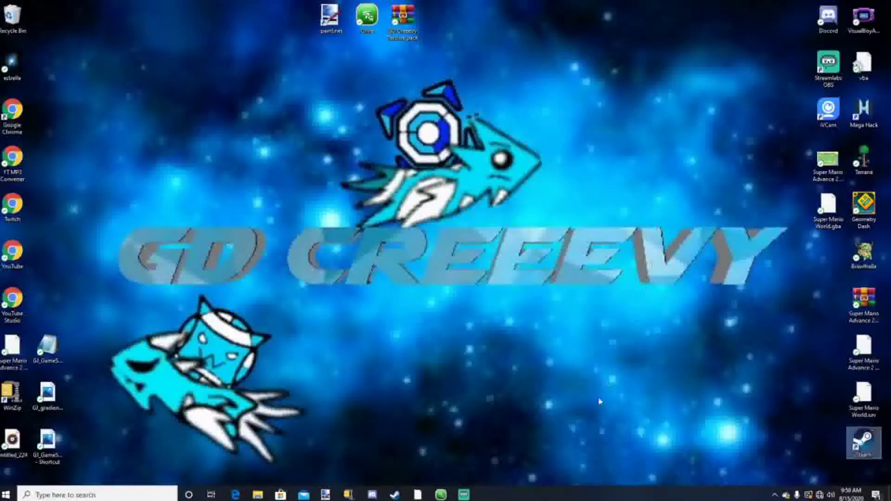
double_click(862, 212)
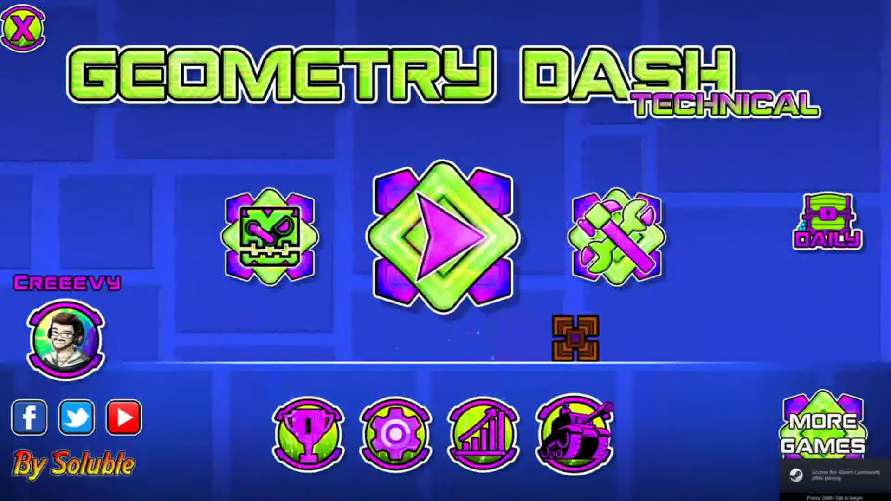
Step: In the icon kit, equip the white-trailed spiky ship from the second Ship page
click(269, 236)
click(449, 203)
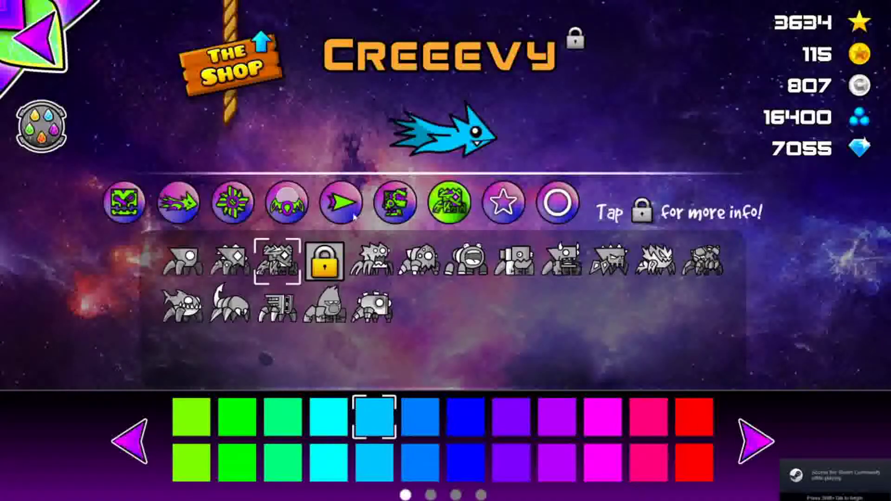
click(289, 202)
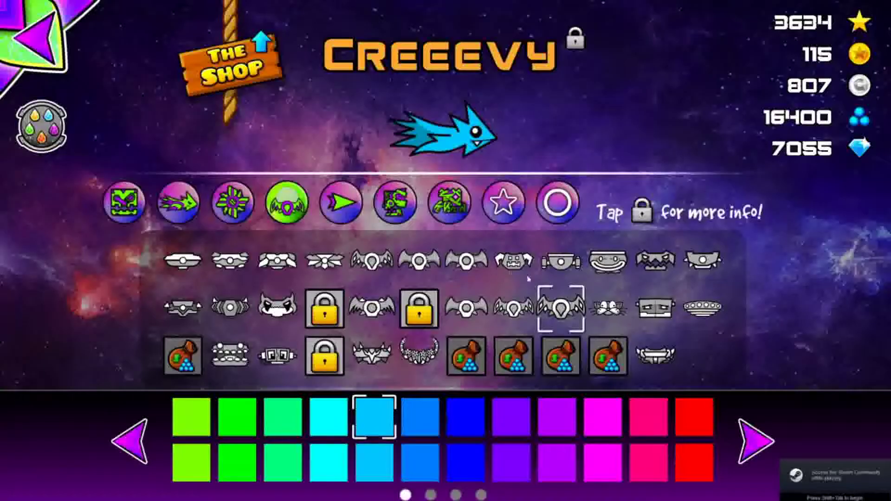
click(233, 203)
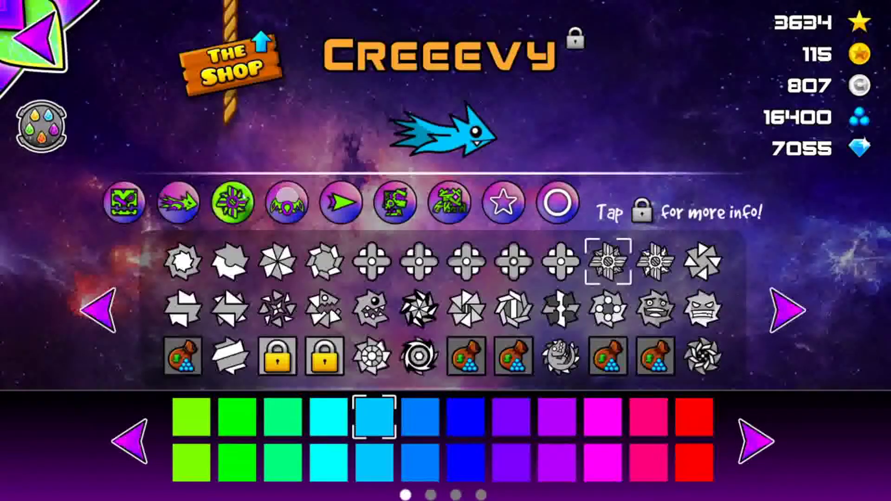
click(186, 202)
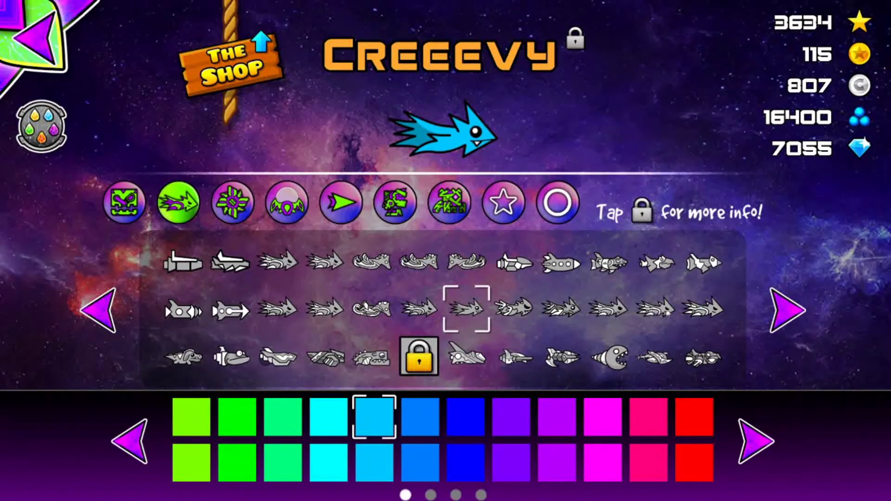
click(782, 313)
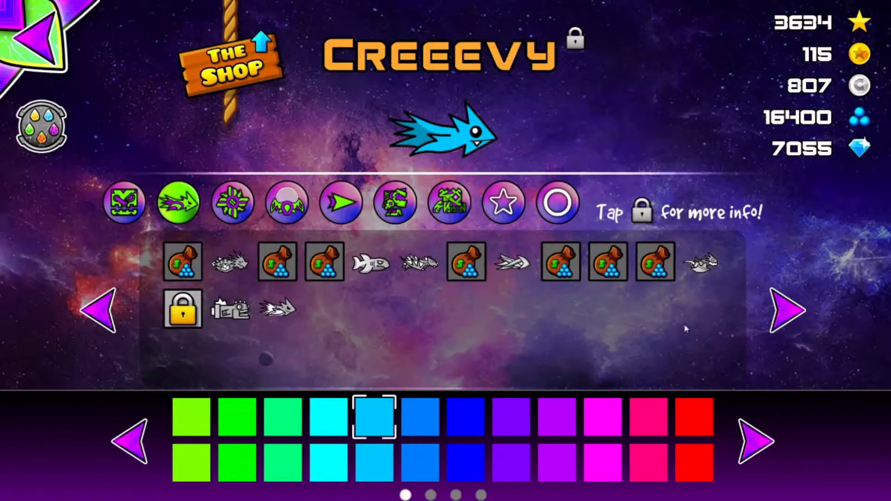
click(279, 311)
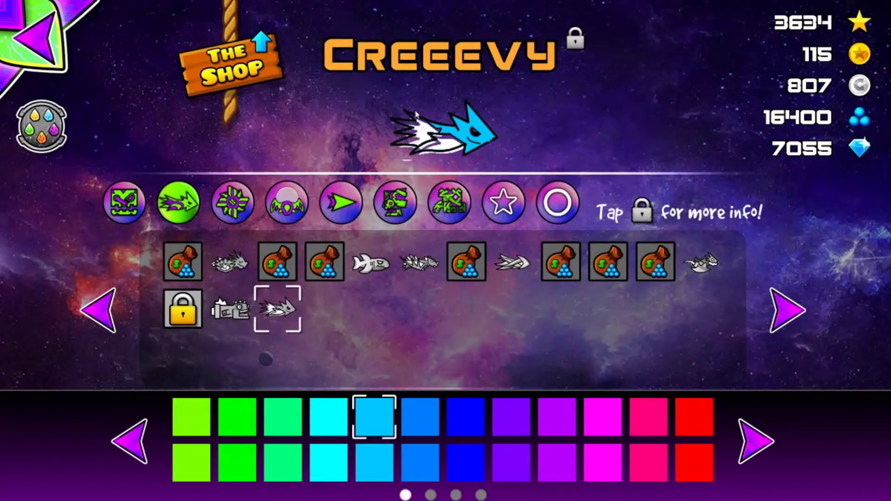
Step: Return to the main menu and quit Geometry Dash
click(37, 45)
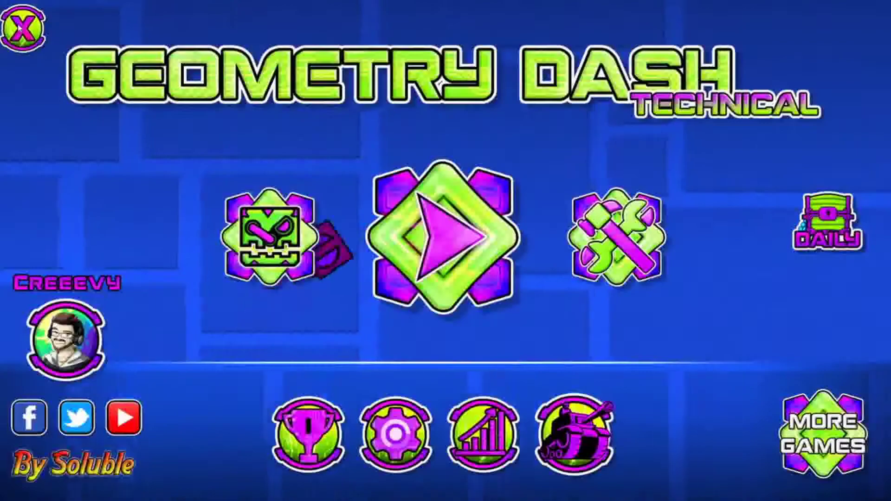
click(24, 26)
click(528, 316)
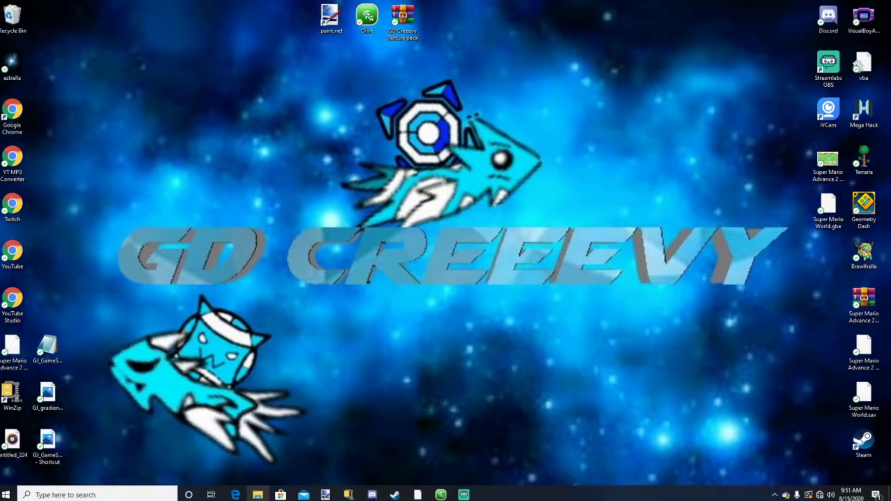
Step: Open GJ_GameSheet02-uhd.png from the Geometry Dash folder in paint.net using Open with
key(super+e)
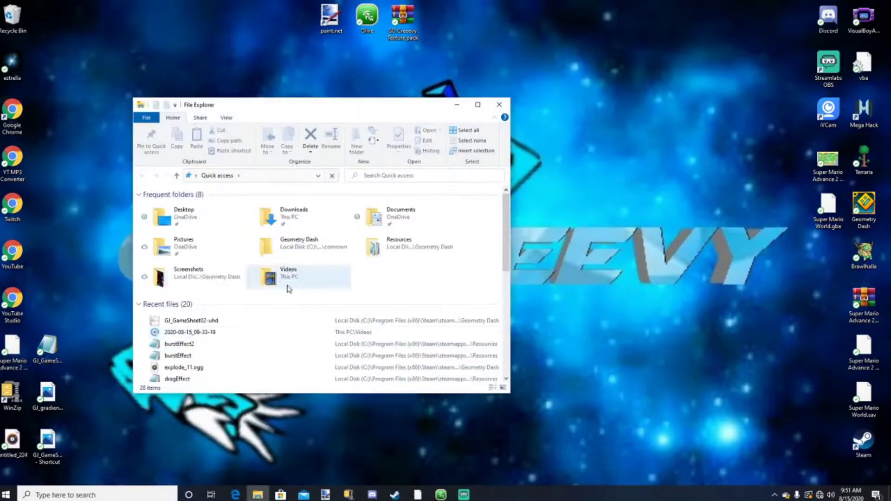
double_click(310, 256)
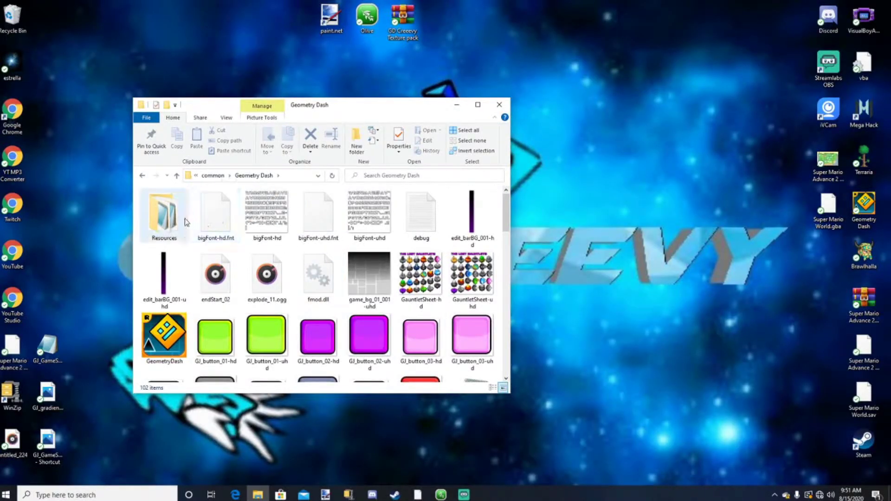
scroll(334, 285, down, 5)
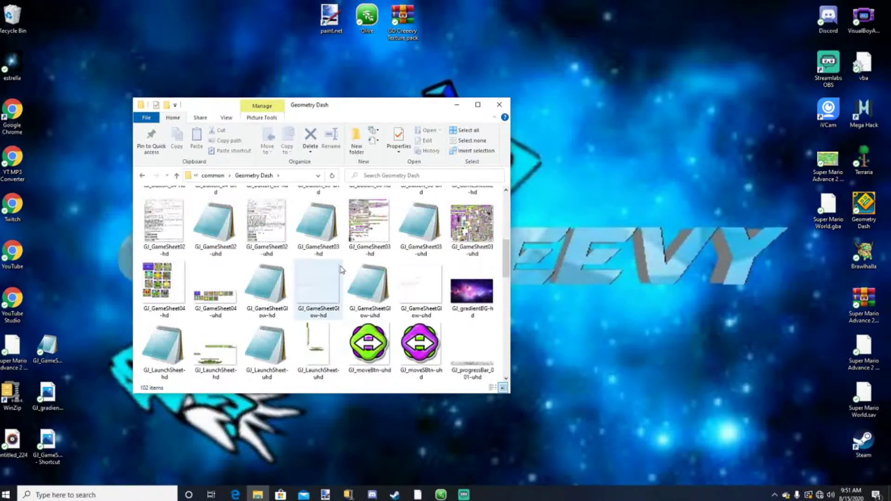
click(272, 243)
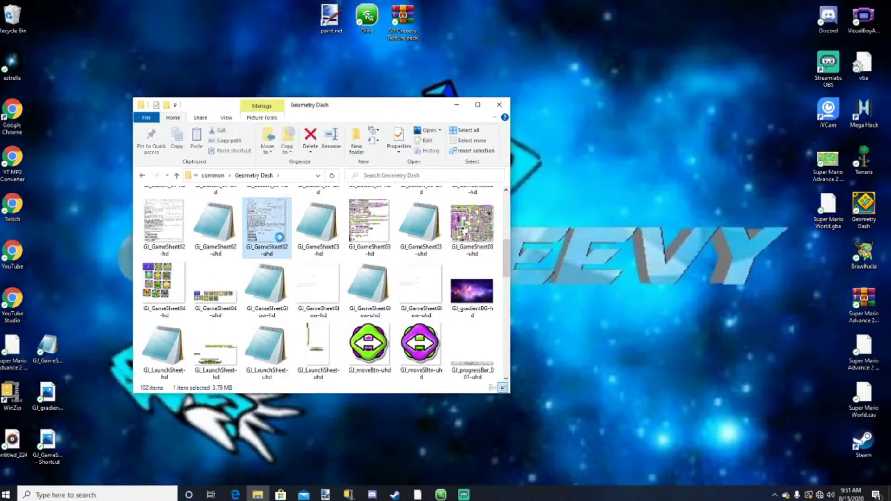
right_click(272, 241)
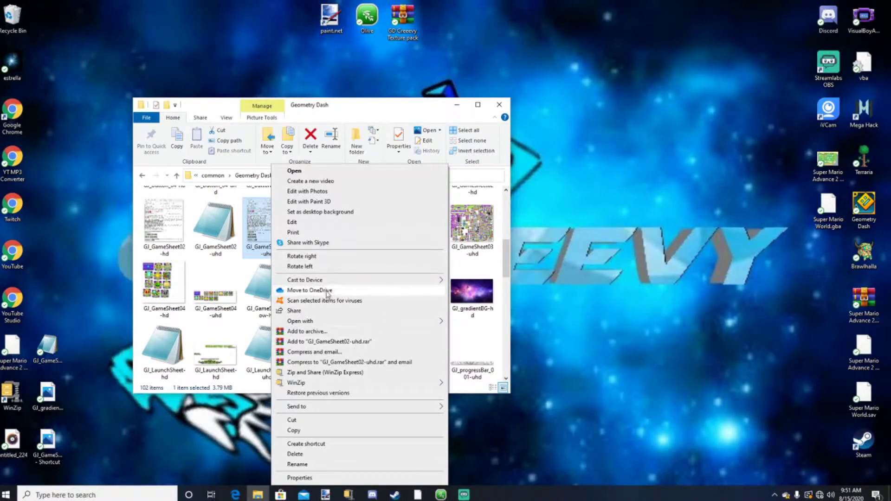
mouse_move(334, 321)
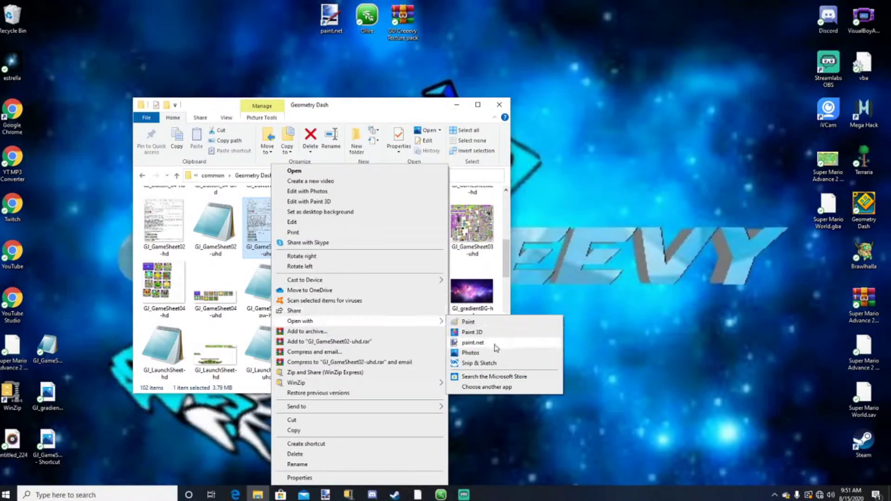
click(507, 342)
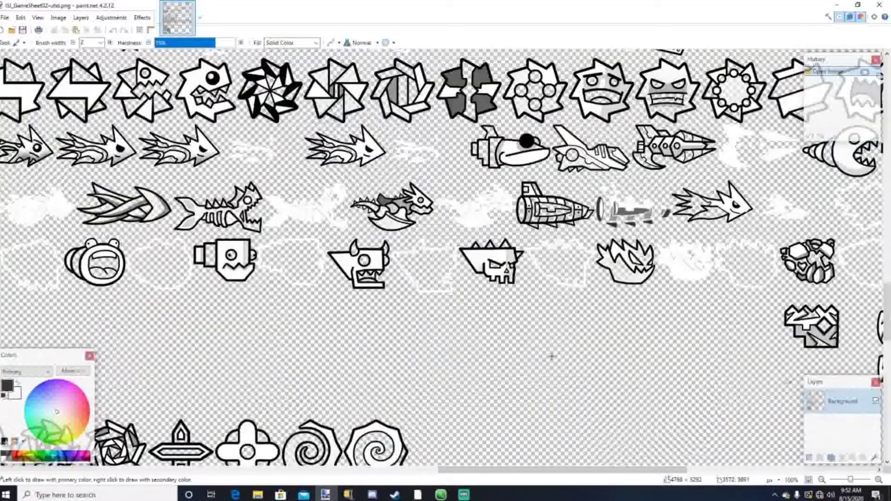
Step: Zoom in, undo a stray brush stroke, and erase a small stray patch near the glow
scroll(551, 355, up, 3)
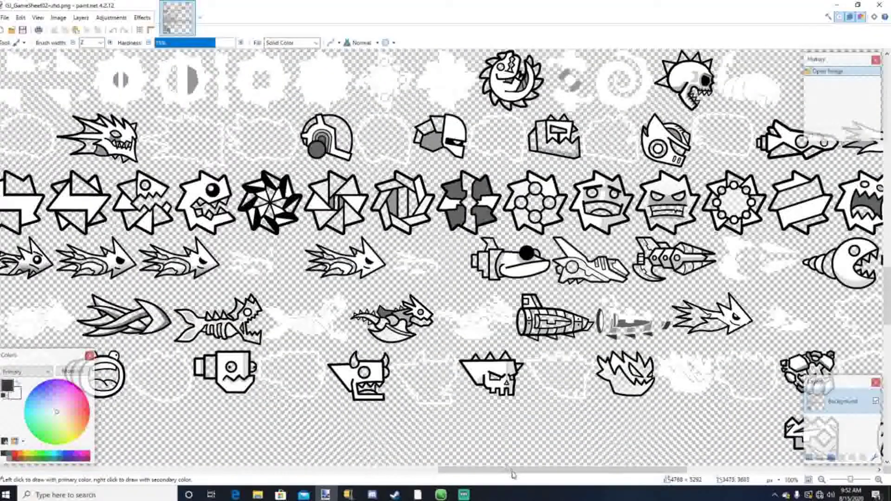
drag(513, 472, 587, 473)
drag(850, 480, 857, 480)
scroll(540, 229, down, 9)
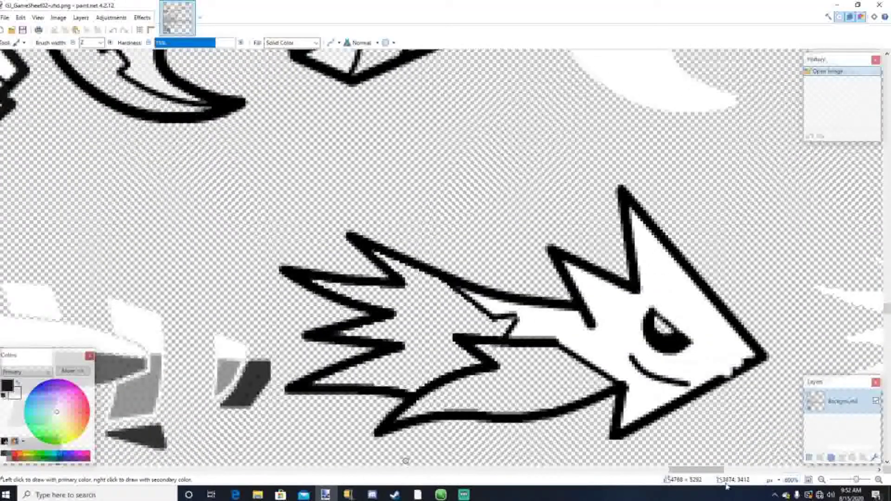
drag(697, 463, 714, 470)
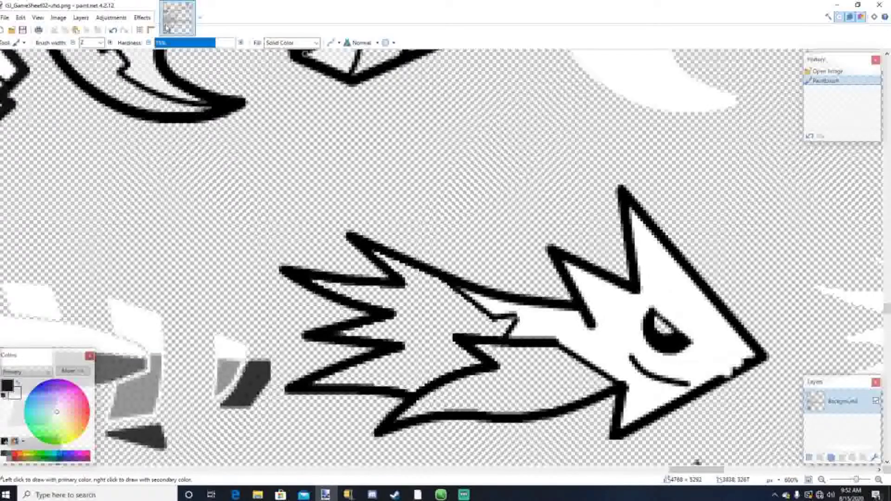
click(113, 30)
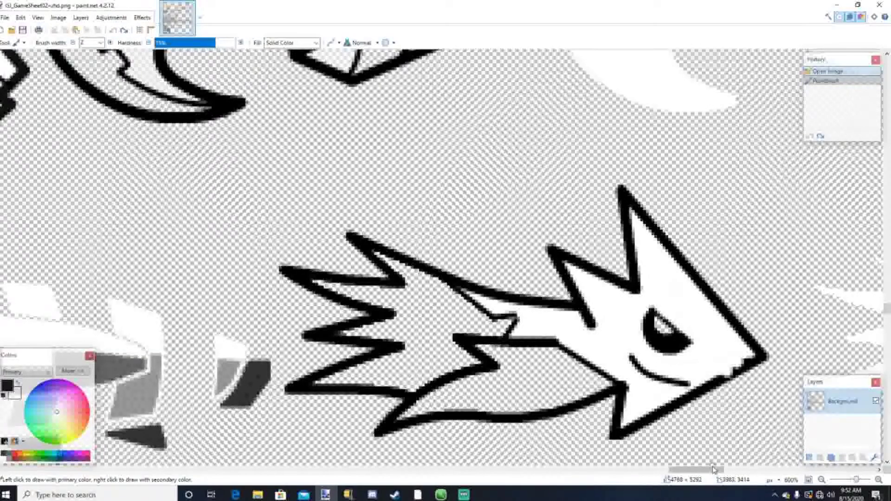
scroll(710, 473, right, 5)
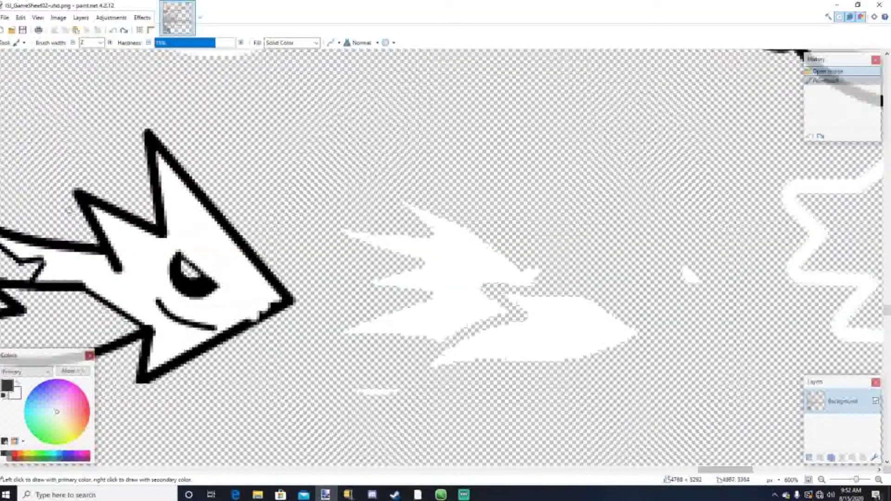
click(19, 42)
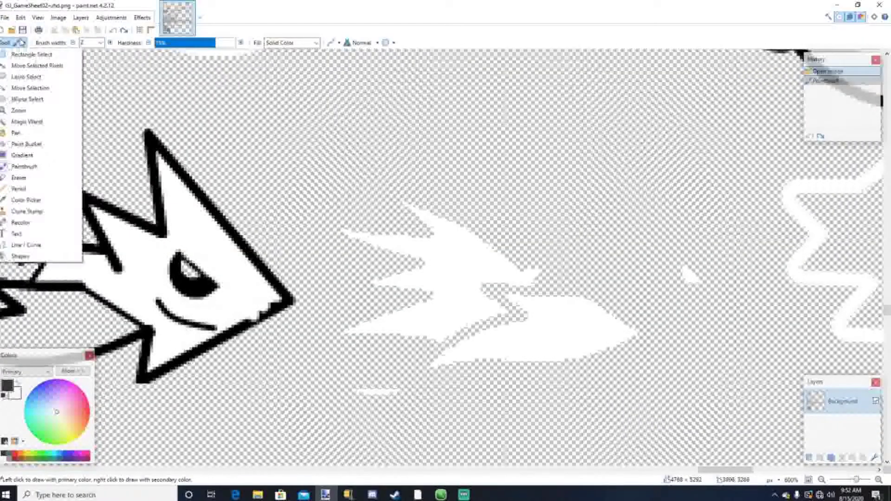
click(31, 54)
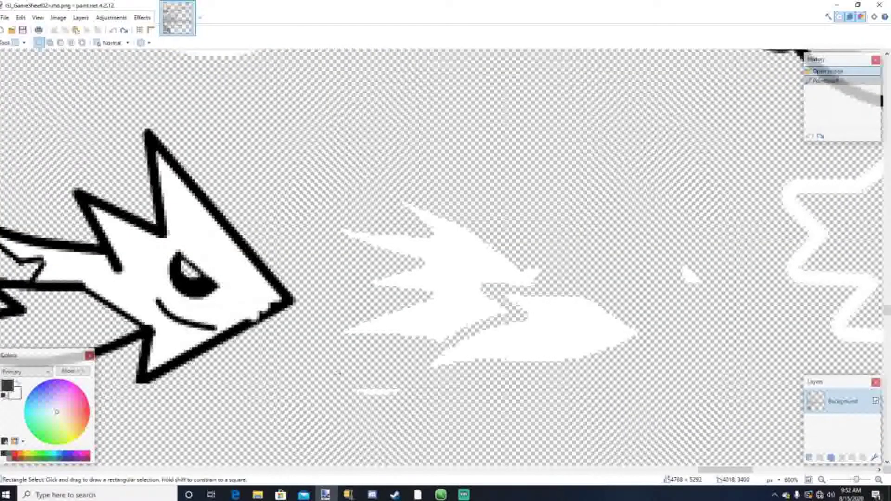
drag(335, 371, 400, 407)
key(Delete)
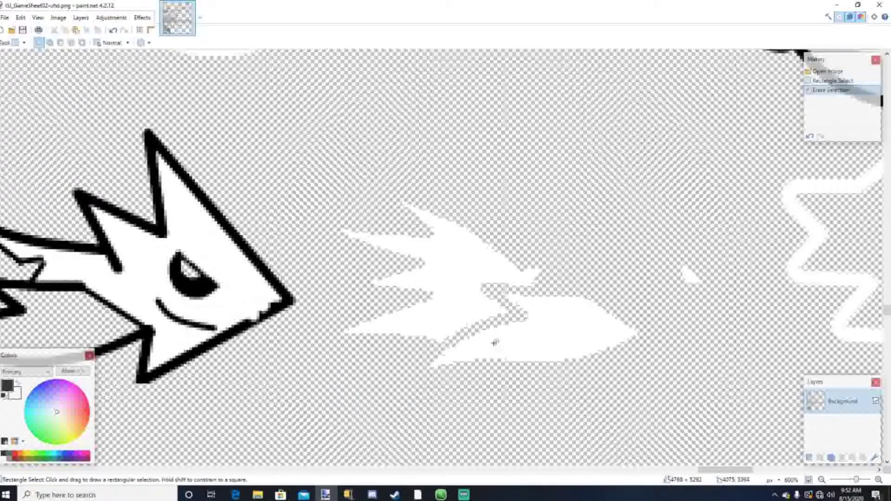
Step: Select the white flame glow and nudge it slightly up and left
drag(325, 156, 727, 389)
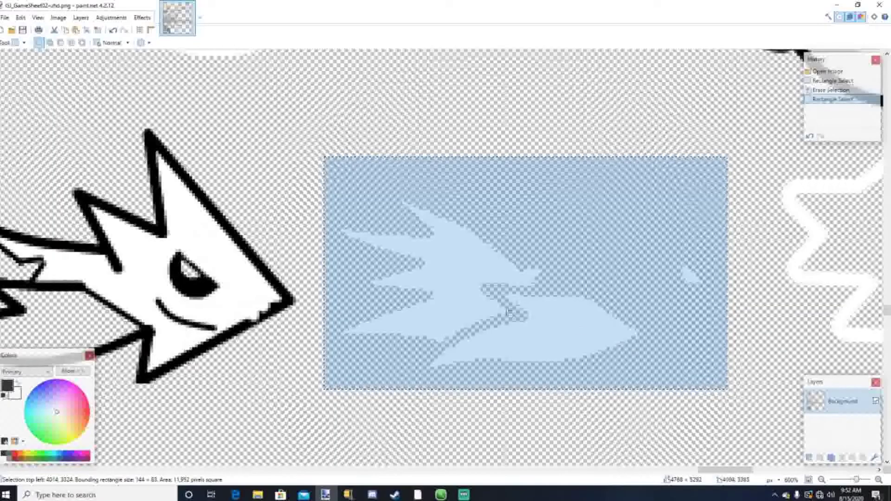
click(19, 42)
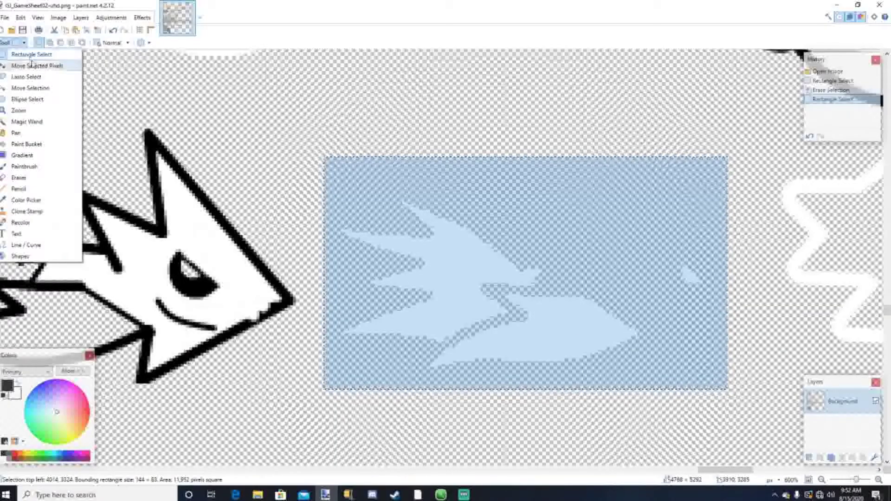
click(28, 63)
drag(565, 284, 567, 260)
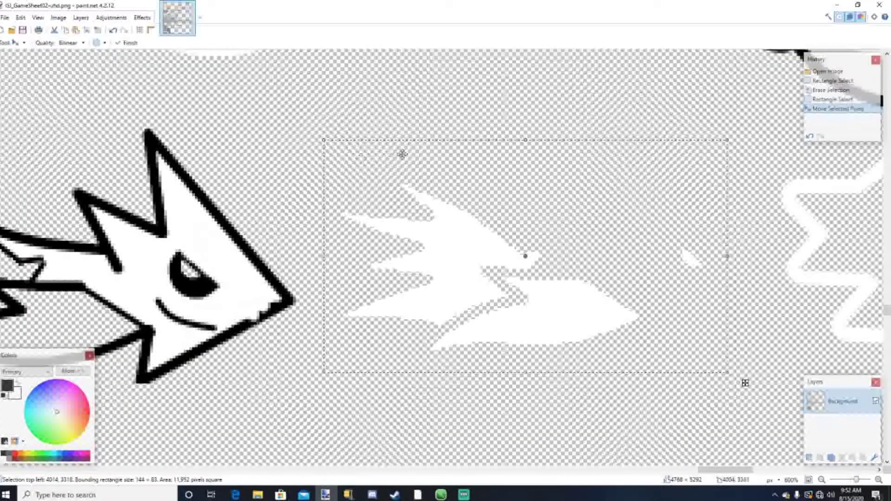
Step: Save the spritesheet as PNG, replacing the existing GJ_GameSheet02-uhd.png
click(5, 18)
click(55, 93)
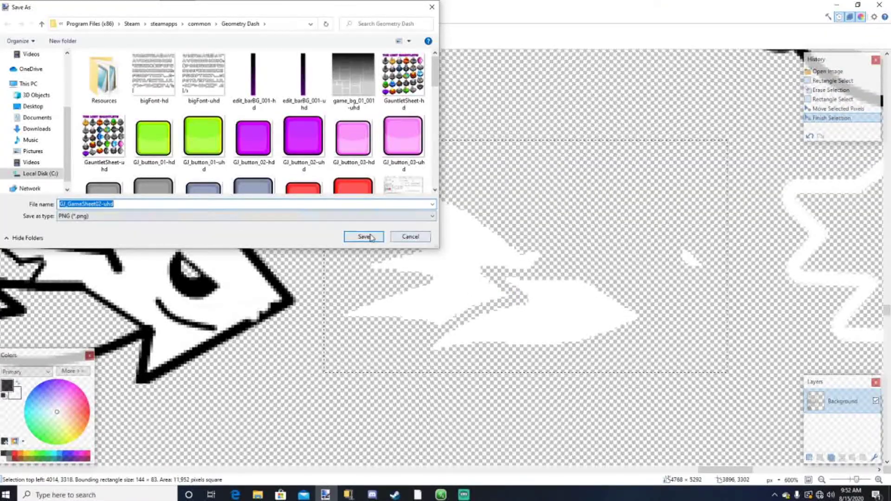
click(381, 236)
click(465, 248)
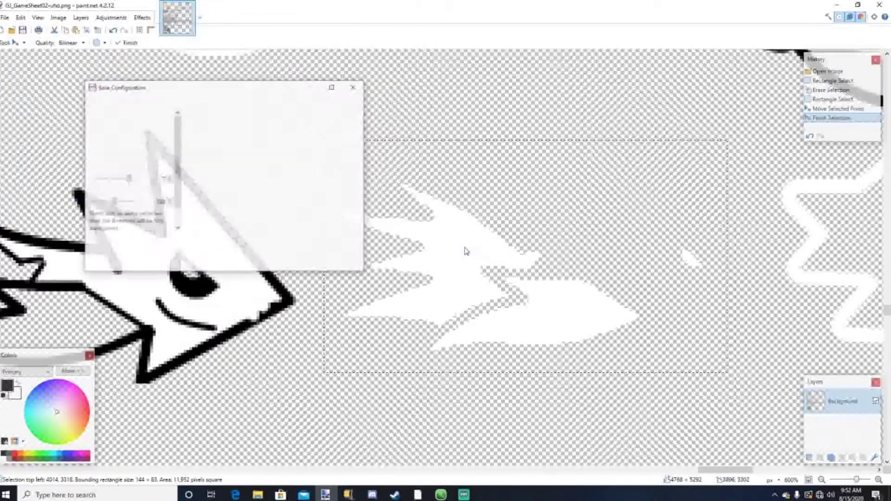
click(298, 263)
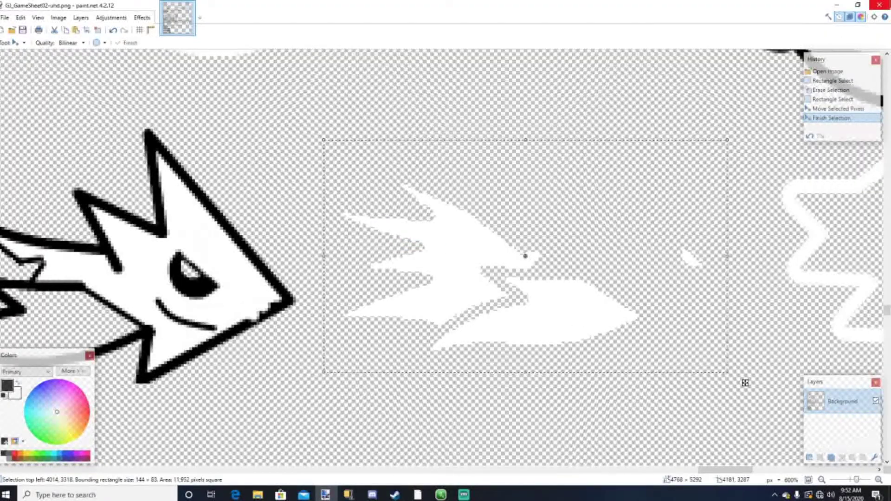
Step: Close paint.net and relaunch Geometry Dash from its desktop shortcut
key(alt+F4)
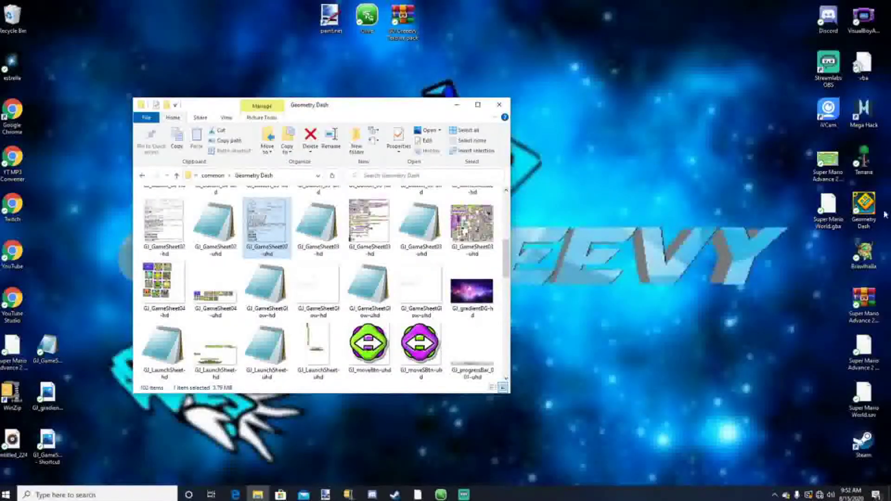
double_click(866, 218)
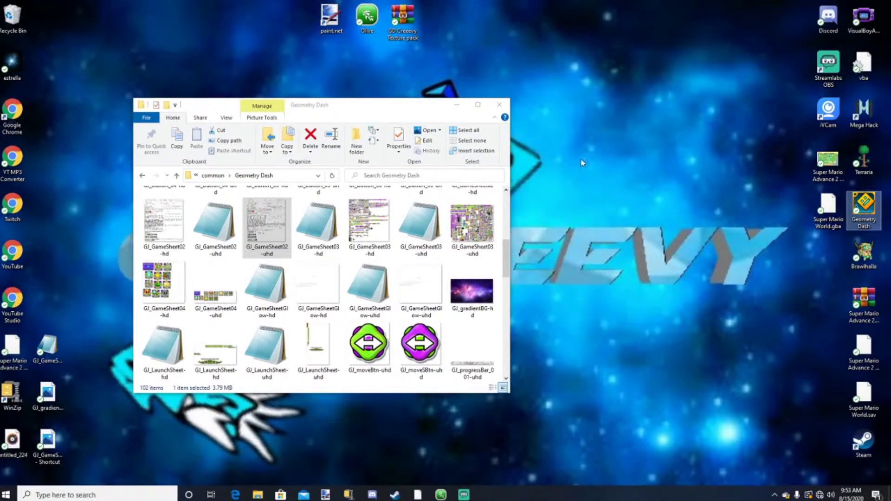